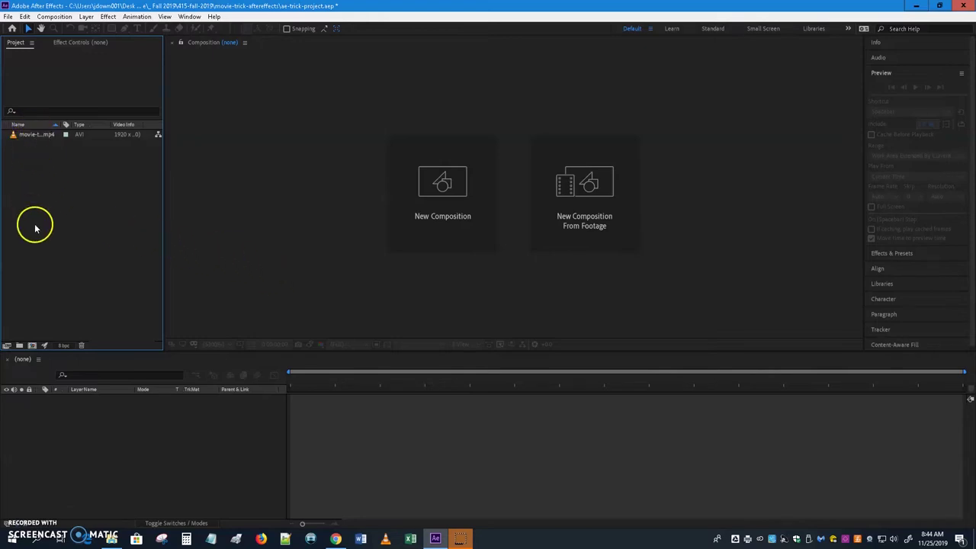
# - Build a new 'movie-trick' composition from the movie-trick.mp4 footage
pyautogui.click(34, 135)
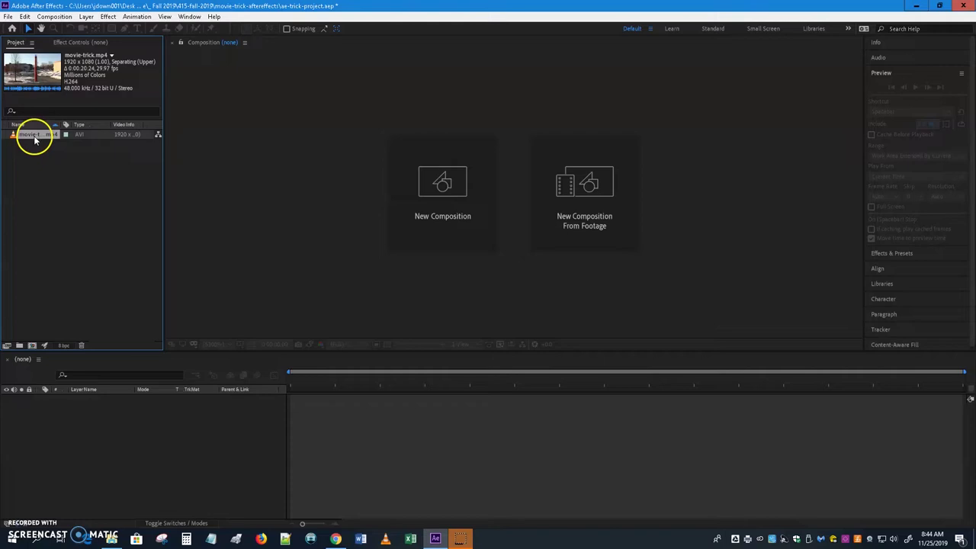
pyautogui.moveTo(34, 140); pyautogui.dragTo(409, 191)
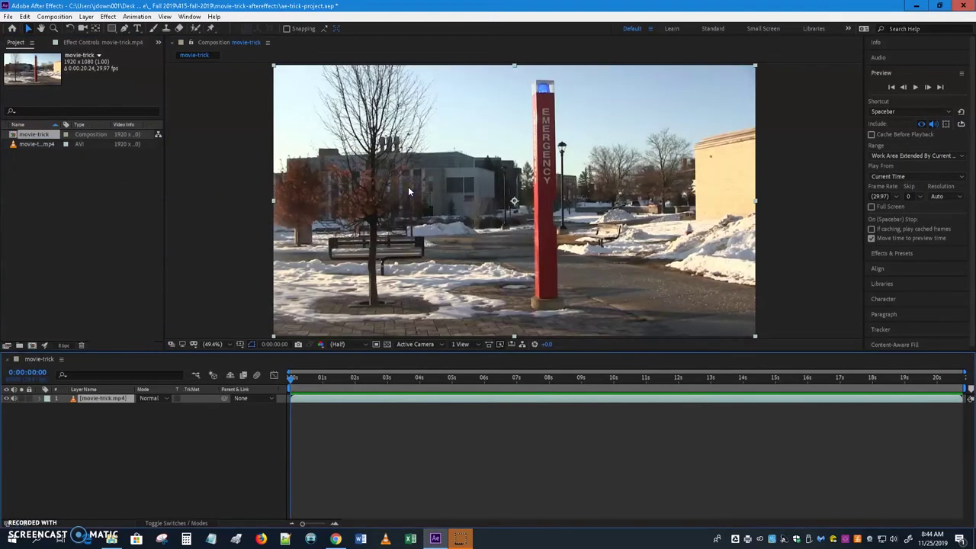
# - Preview the clip from the first frame, then duplicate the movie-trick.mp4 layer with Ctrl+D
pyautogui.click(891, 87)
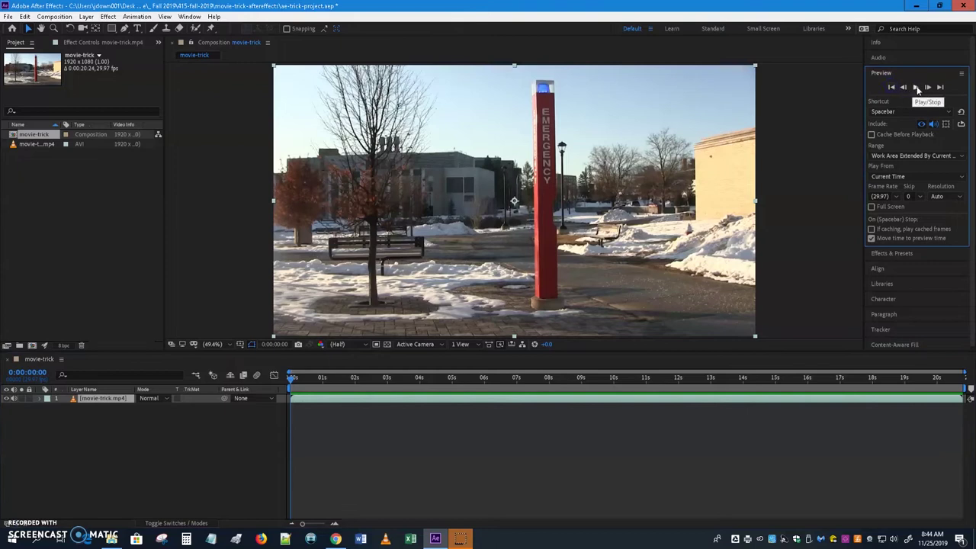
pyautogui.click(917, 88)
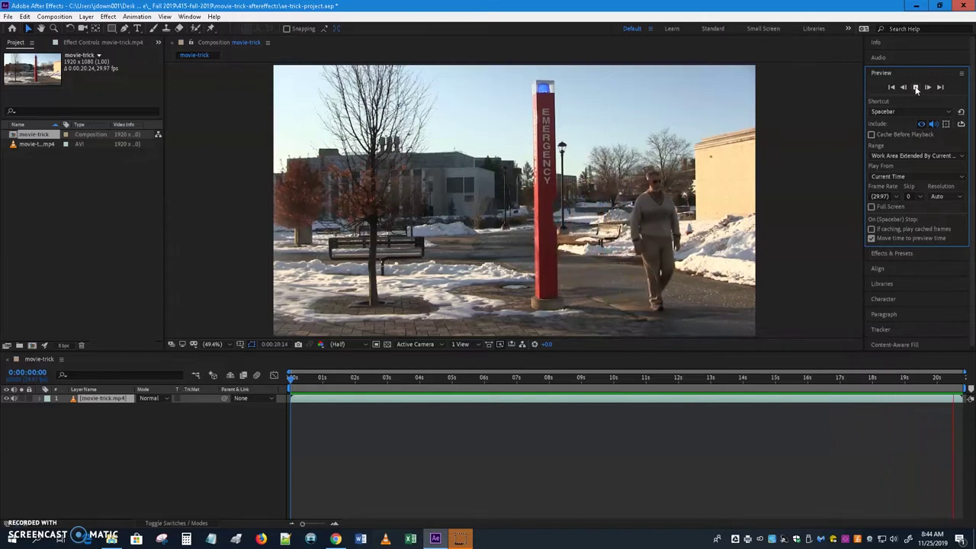
pyautogui.click(917, 88)
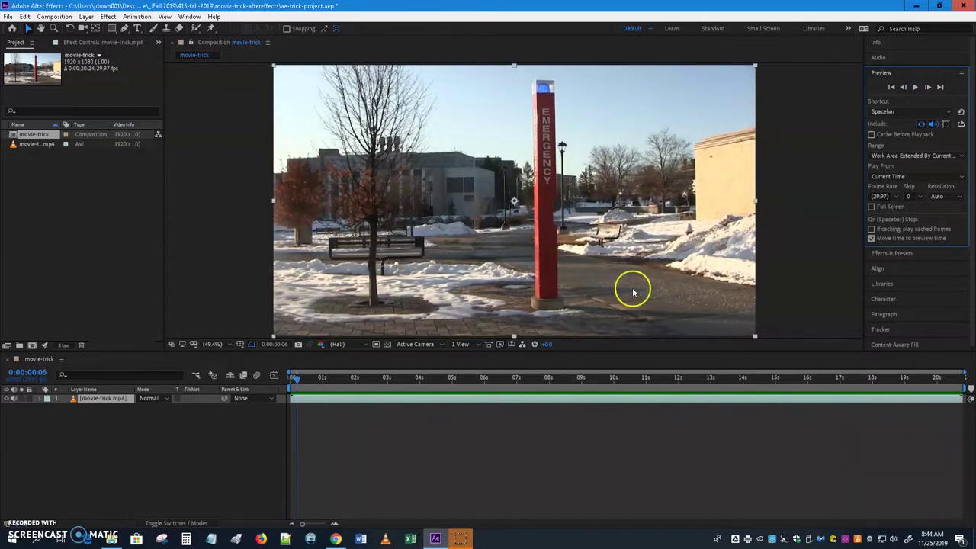
pyautogui.click(891, 88)
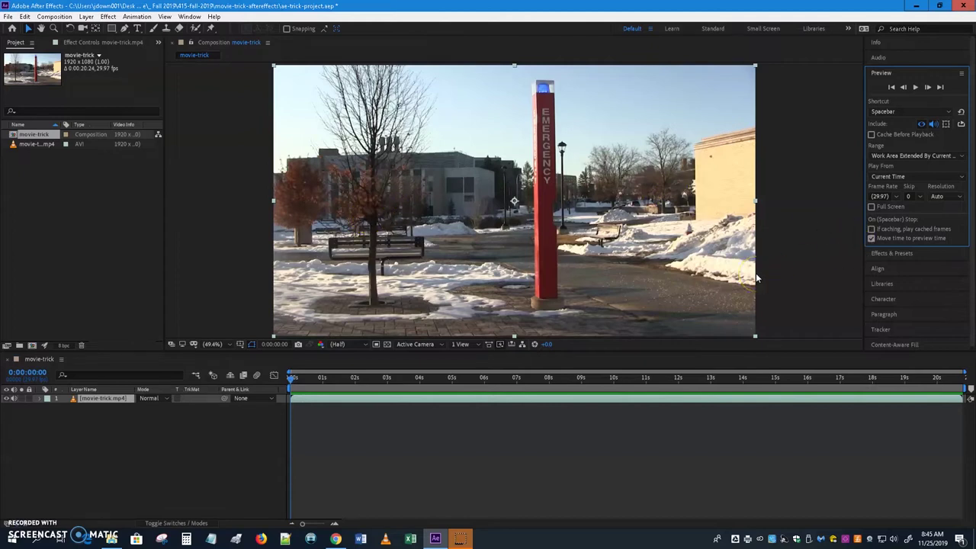
pyautogui.click(98, 401)
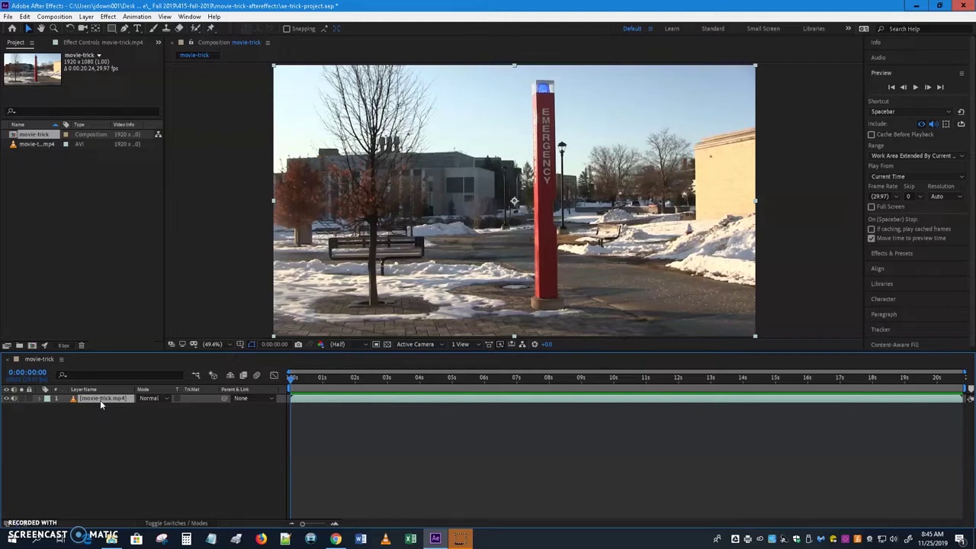
pyautogui.hotkey('ctrl', 'd')
# - Rename the duplicated top layer to 'freeze'
pyautogui.moveTo(102, 429); pyautogui.dragTo(99, 407)
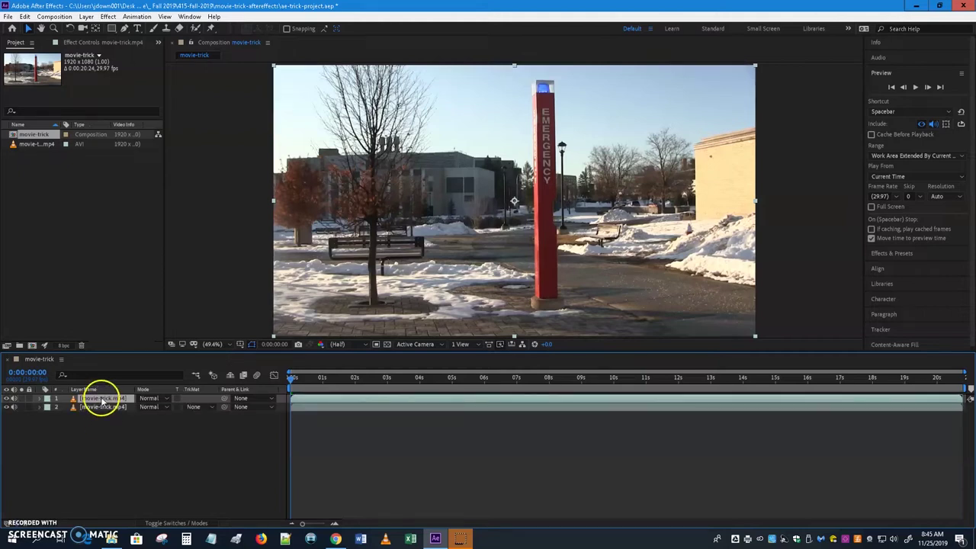
pyautogui.rightClick(98, 399)
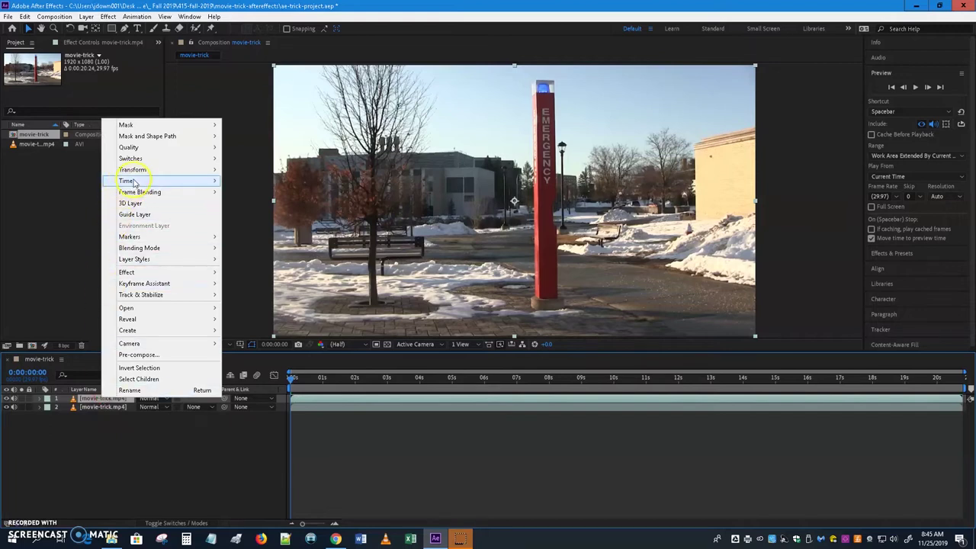
pyautogui.click(129, 389)
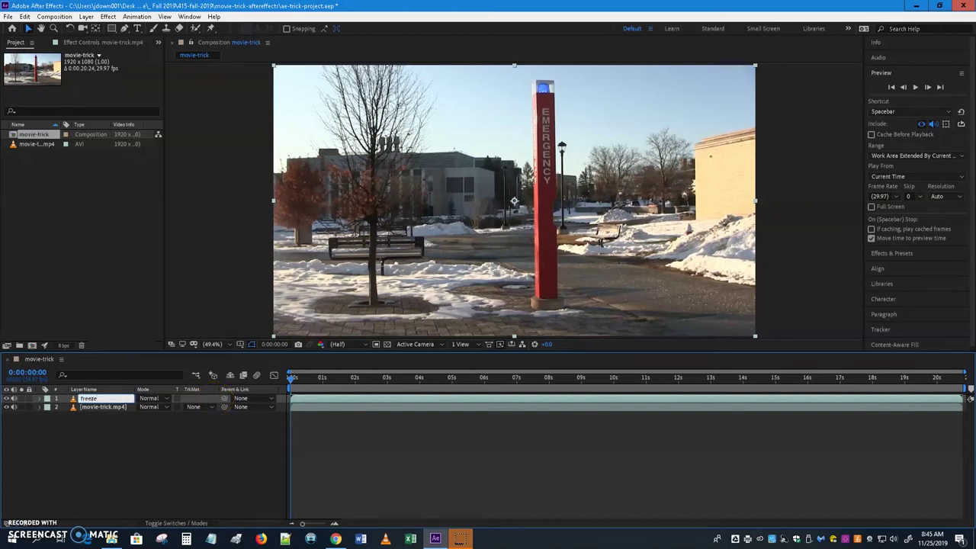
pyautogui.click(167, 455)
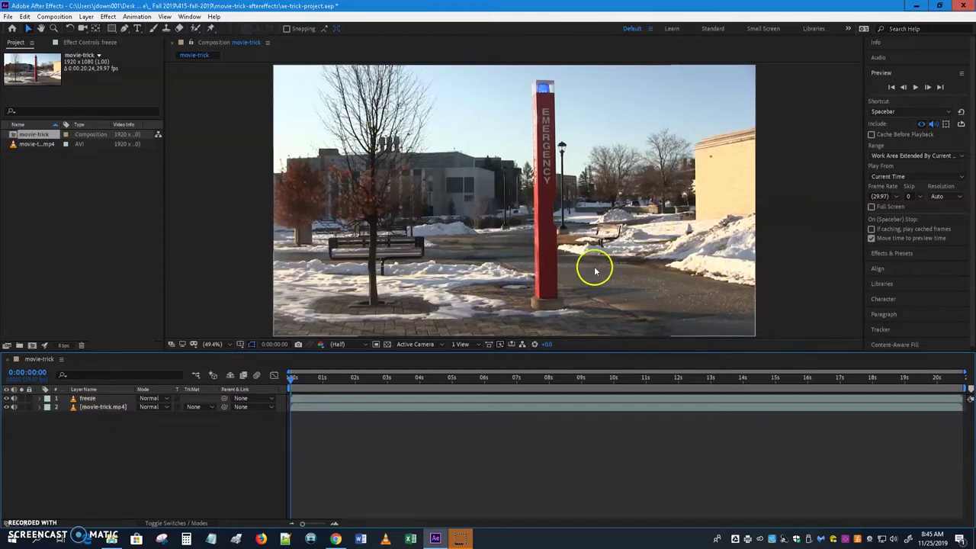
# - Apply Time > Freeze Frame to the freeze layer
pyautogui.click(88, 399)
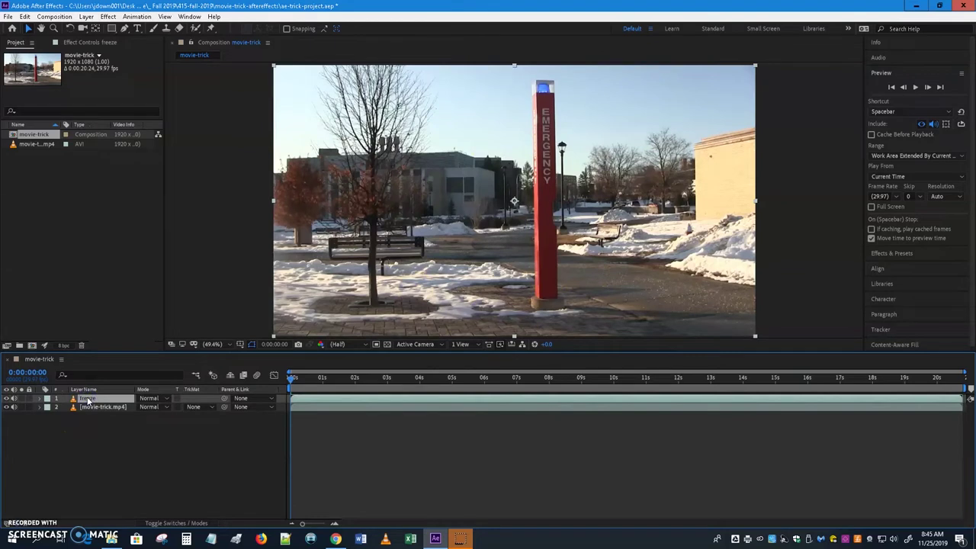
pyautogui.rightClick(88, 401)
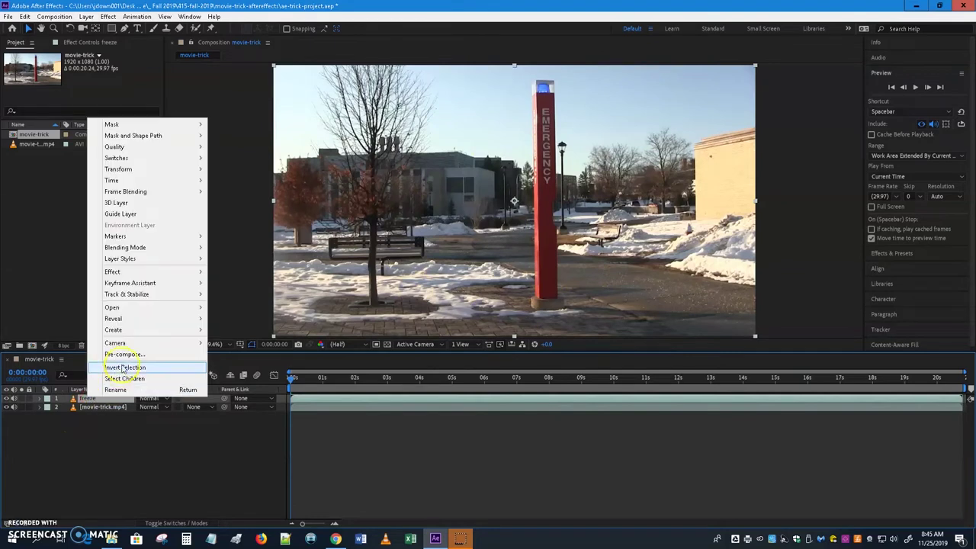
pyautogui.moveTo(118, 181)
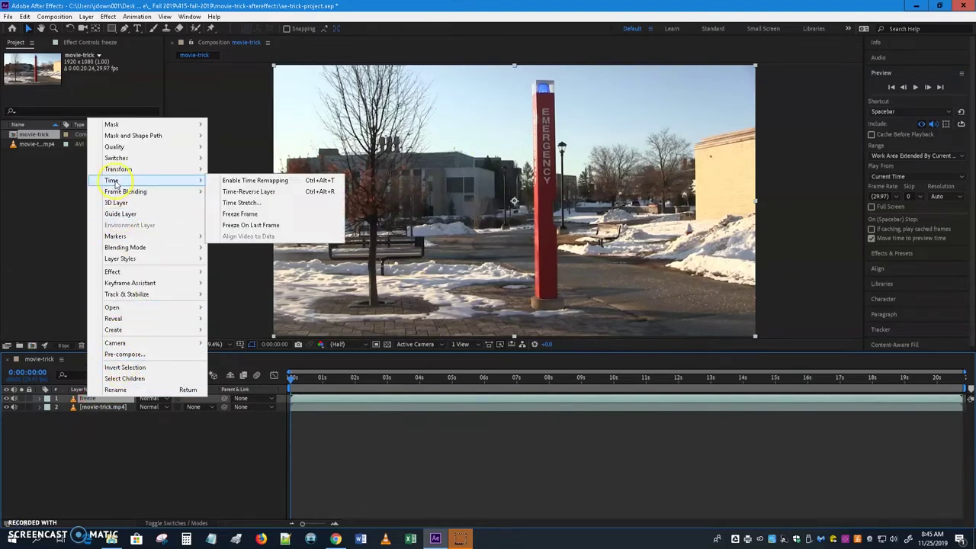
pyautogui.click(258, 214)
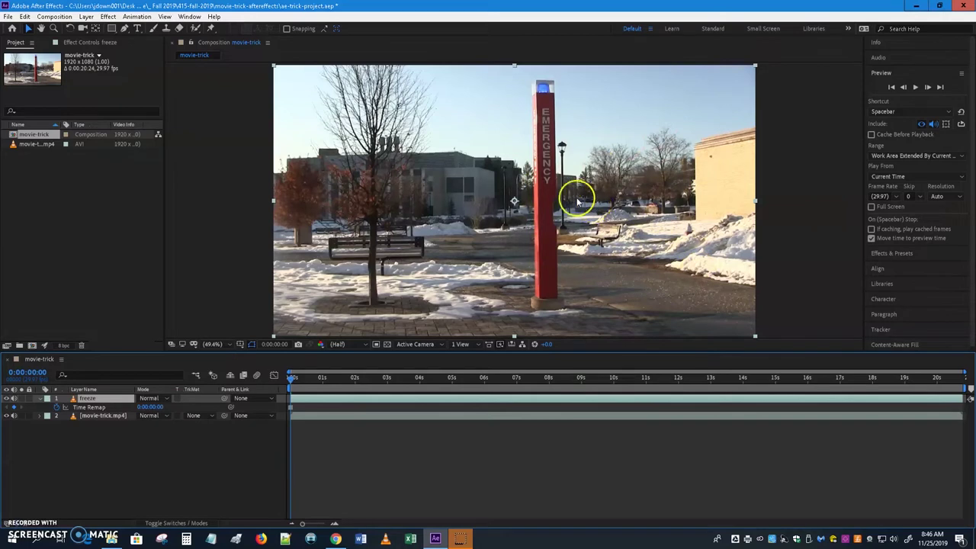
# - At 100% magnification, begin the freeze-layer mask with Pen points down the tower's left edge
pyautogui.click(230, 349)
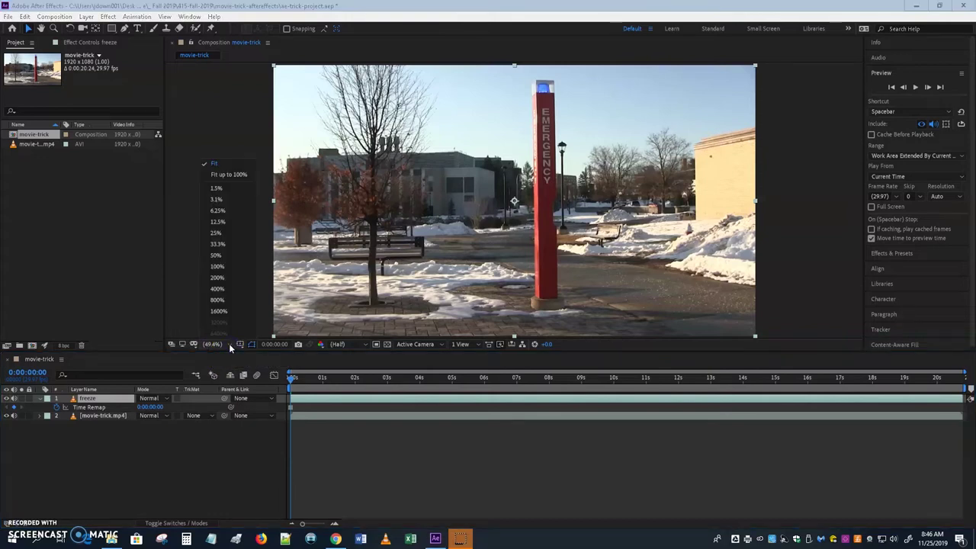
pyautogui.click(220, 266)
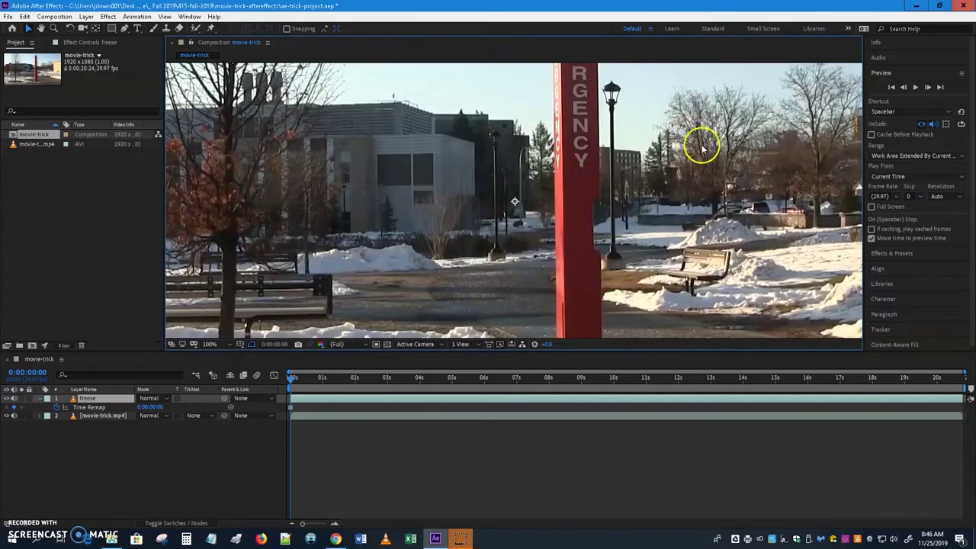
pyautogui.moveTo(734, 104); pyautogui.dragTo(731, 316)
pyautogui.press('v')
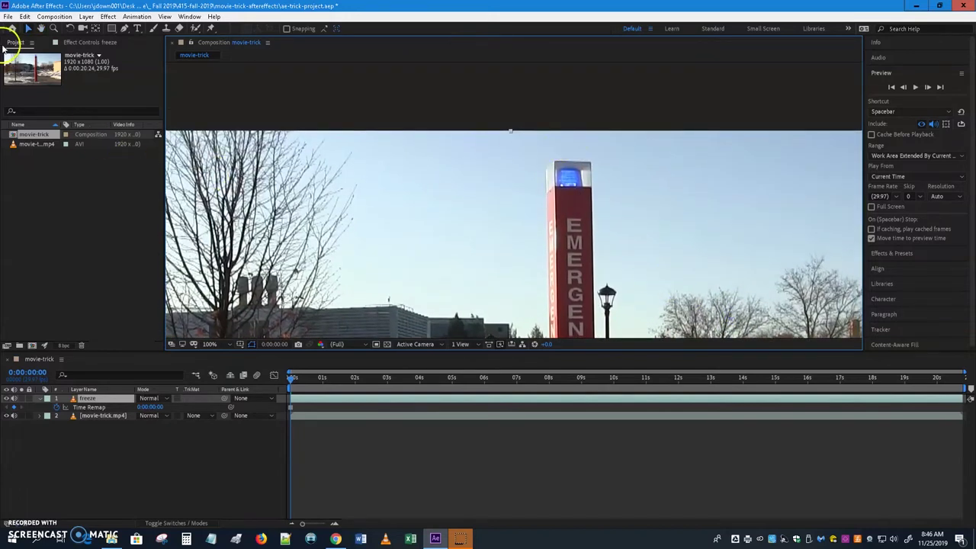
pyautogui.click(124, 28)
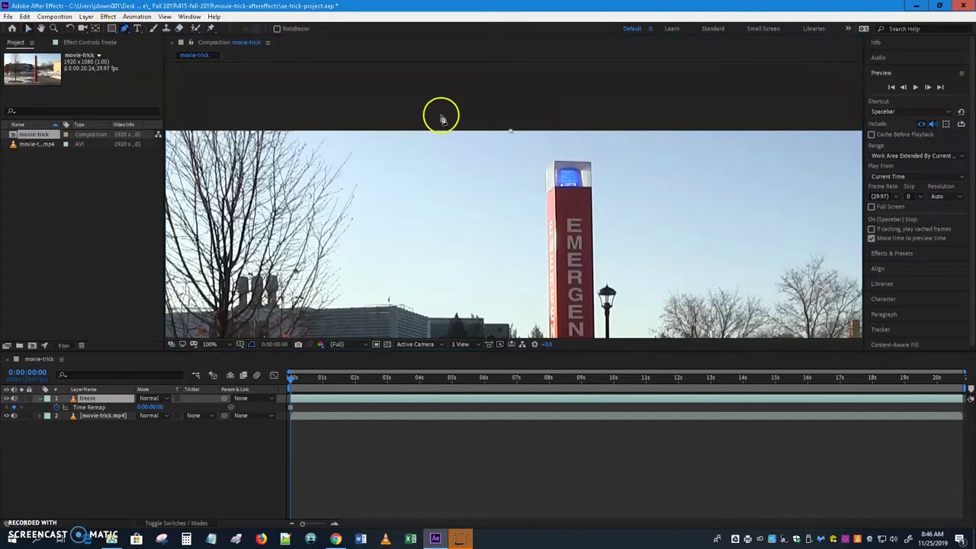
pyautogui.click(546, 106)
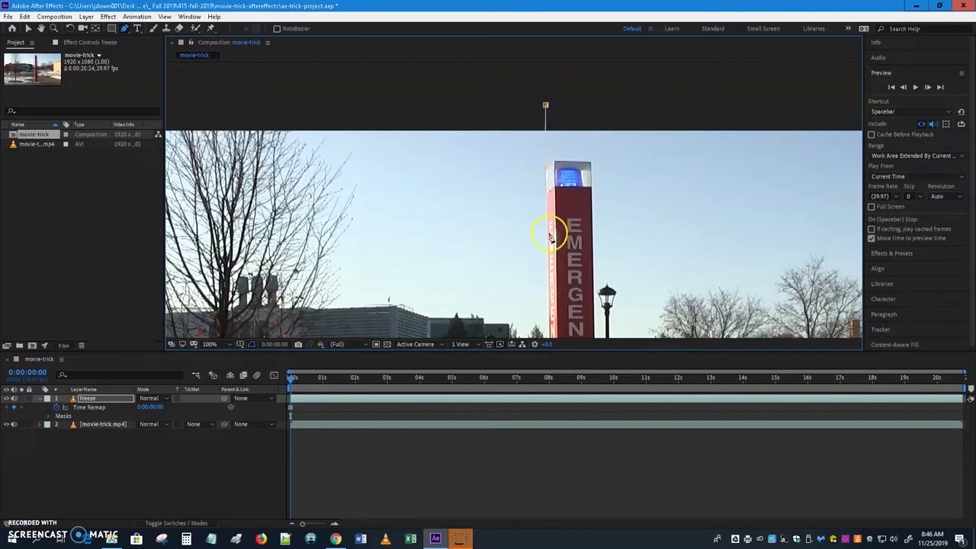
pyautogui.click(549, 335)
pyautogui.press('space')
pyautogui.moveTo(734, 320); pyautogui.dragTo(688, 102)
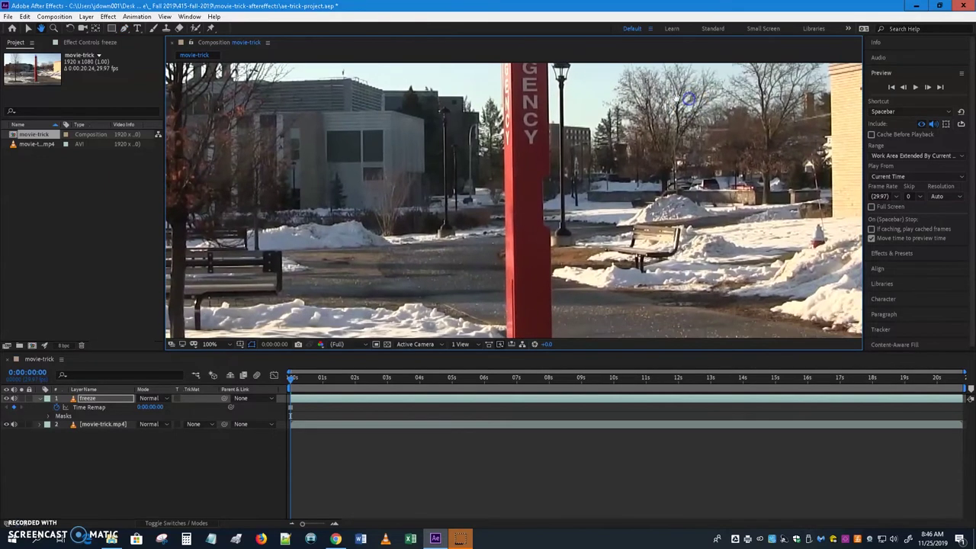
pyautogui.click(507, 335)
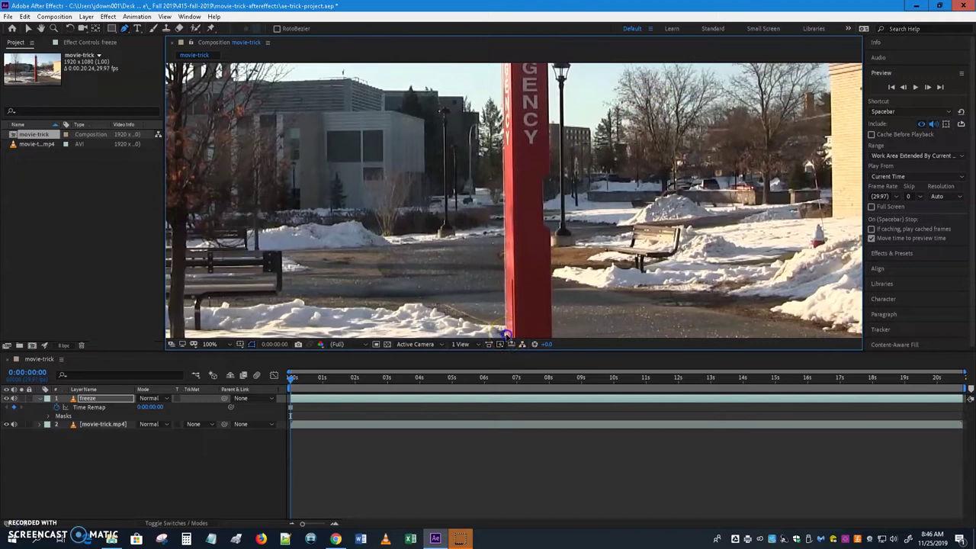
# - Continue the mask below the tower and across to past the lower right corner
pyautogui.press('space')
pyautogui.moveTo(686, 248); pyautogui.dragTo(653, 148)
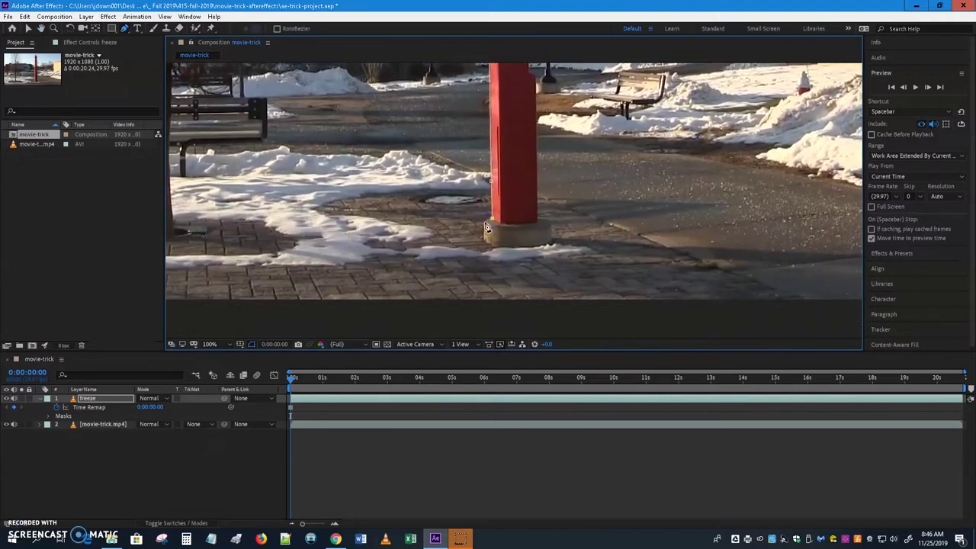
pyautogui.click(492, 311)
pyautogui.press('space')
pyautogui.moveTo(717, 318); pyautogui.dragTo(479, 314)
pyautogui.click(608, 287)
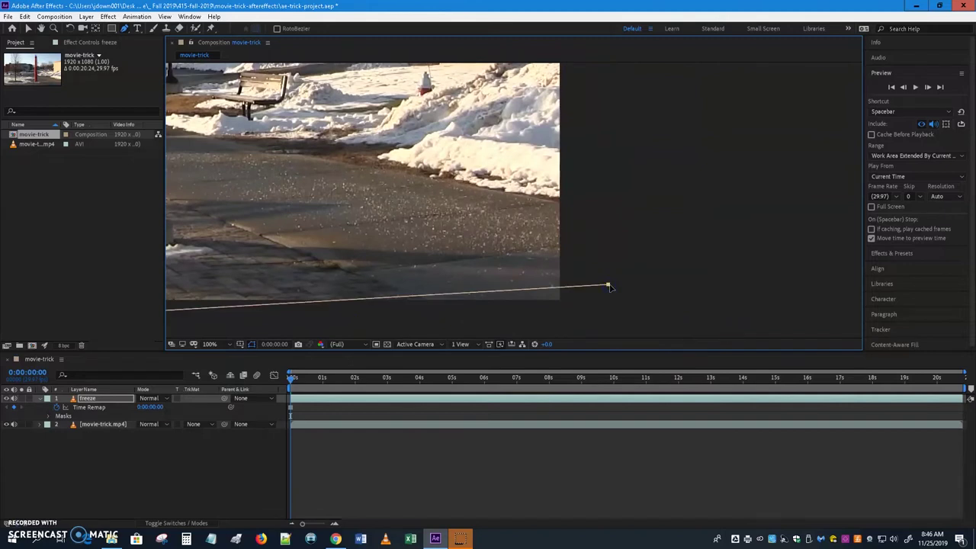
pyautogui.moveTo(610, 290); pyautogui.dragTo(614, 324)
pyautogui.click(611, 323)
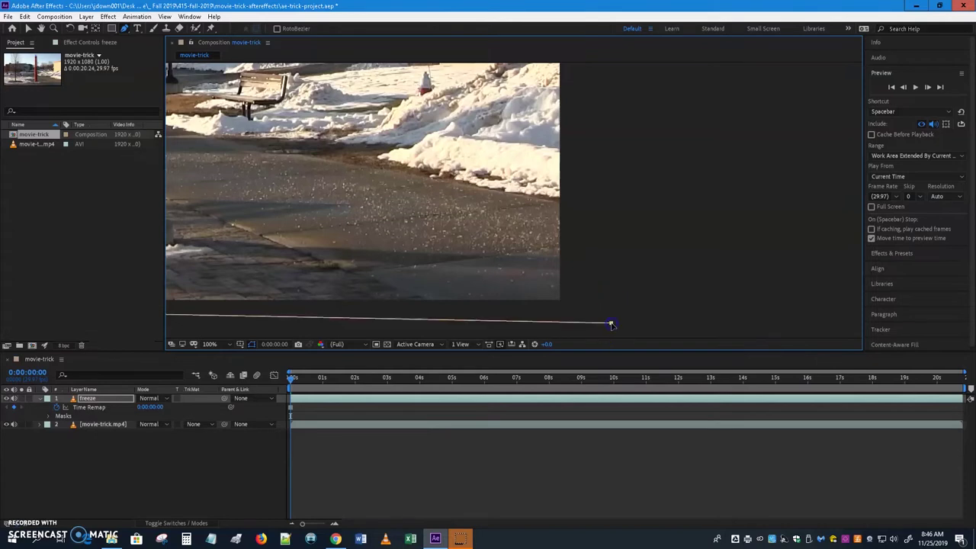
# - Finish the mask up the right side and along the top edge above the tower, then fit the view
pyautogui.click(628, 82)
pyautogui.moveTo(653, 119); pyautogui.dragTo(605, 158)
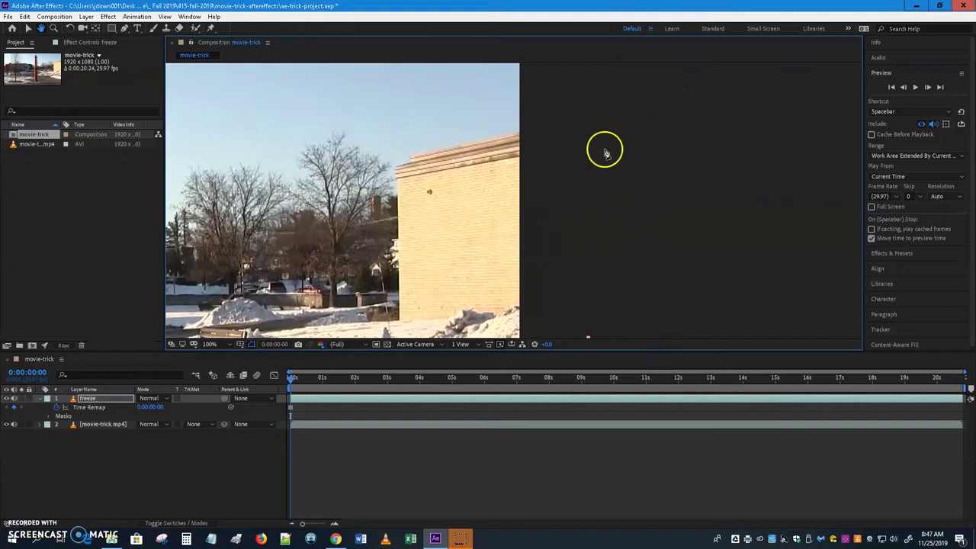
pyautogui.click(583, 87)
pyautogui.moveTo(636, 93); pyautogui.dragTo(640, 229)
pyautogui.click(571, 98)
pyautogui.click(328, 97)
pyautogui.moveTo(298, 84); pyautogui.dragTo(623, 100)
pyautogui.click(402, 137)
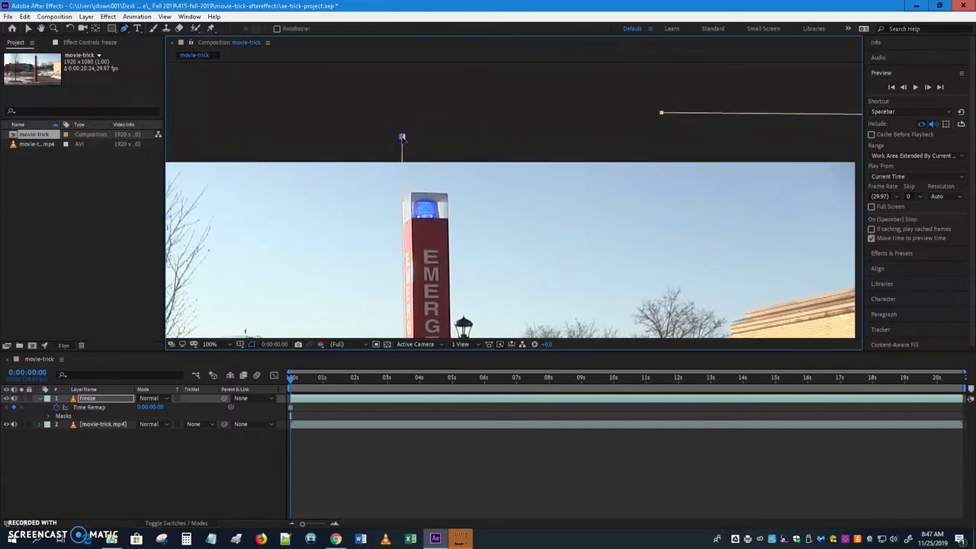
pyautogui.click(228, 343)
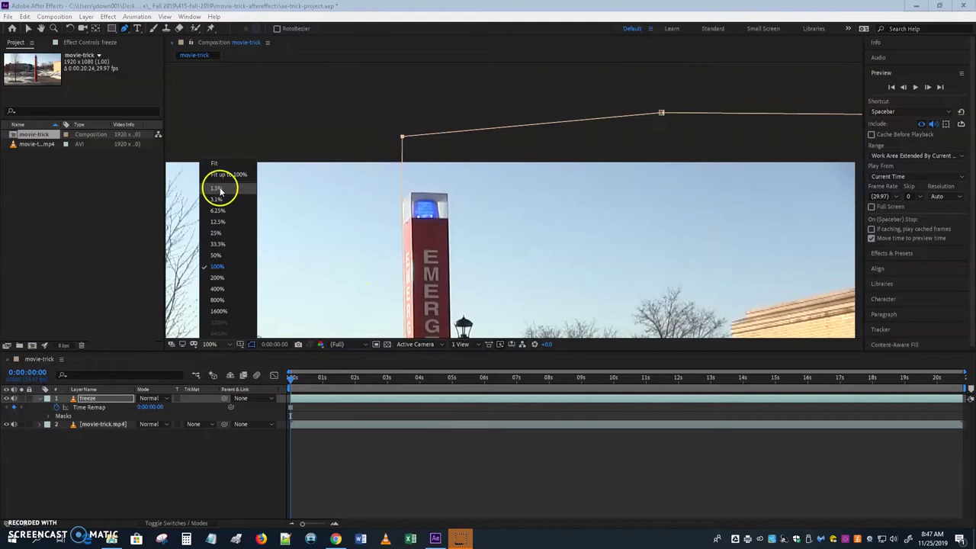
pyautogui.click(216, 164)
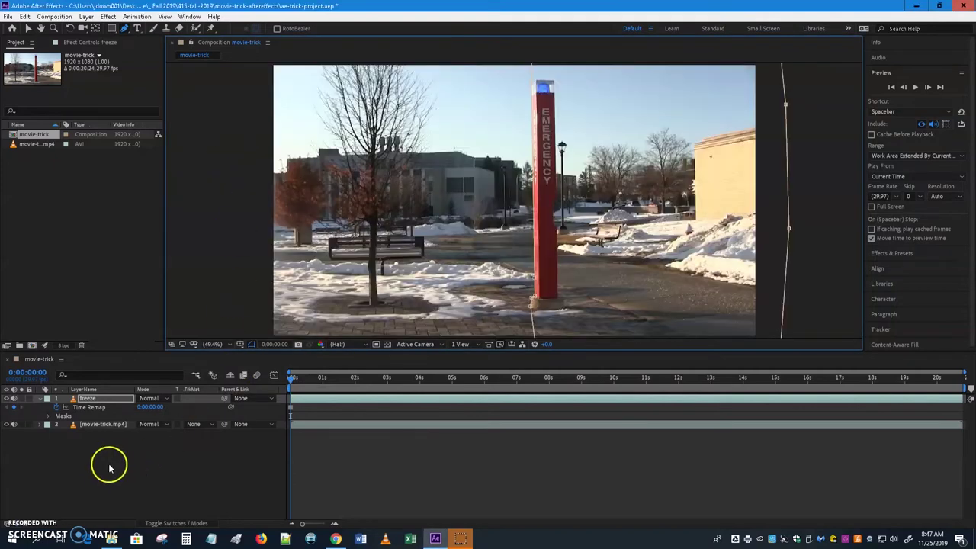
# - Deselect and collapse the freeze layer, then play back the masked composite for review
pyautogui.click(28, 28)
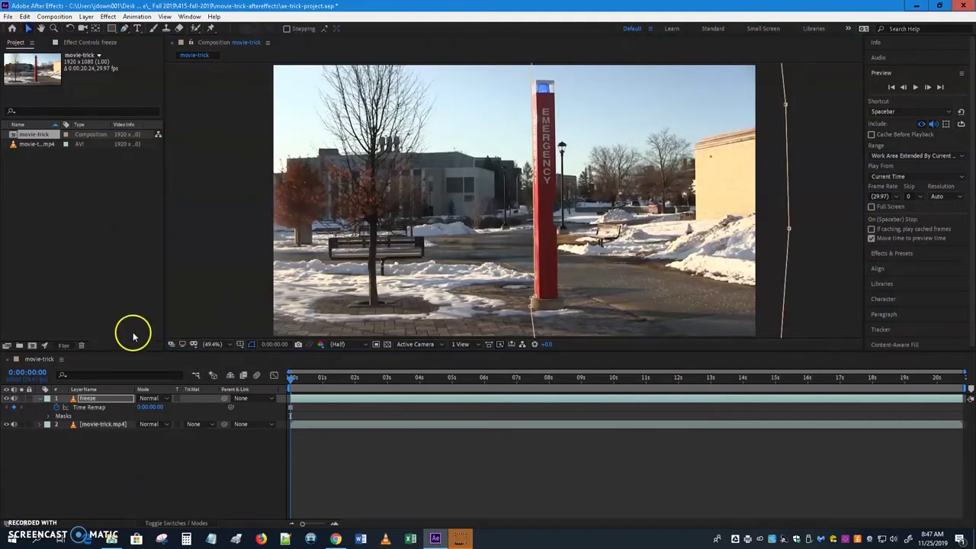
pyautogui.click(119, 481)
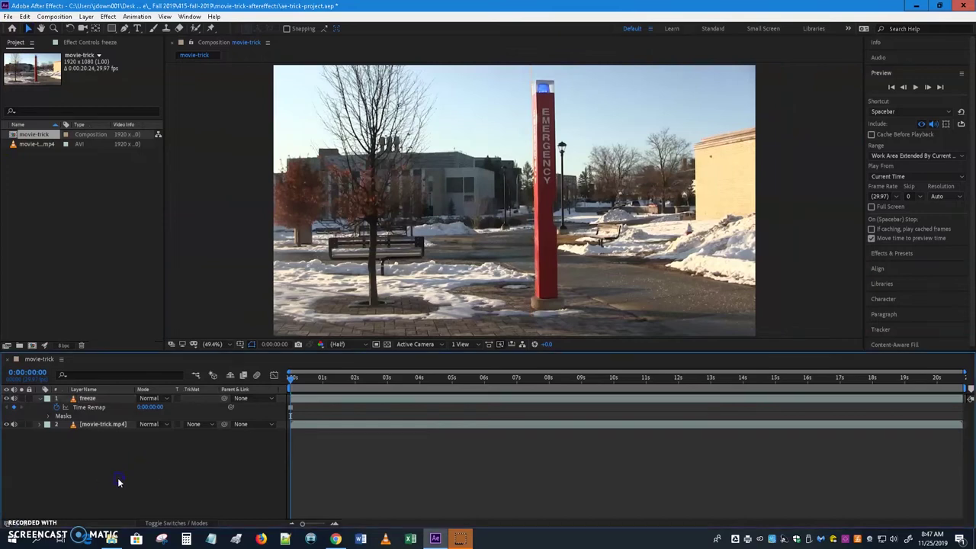
pyautogui.click(40, 398)
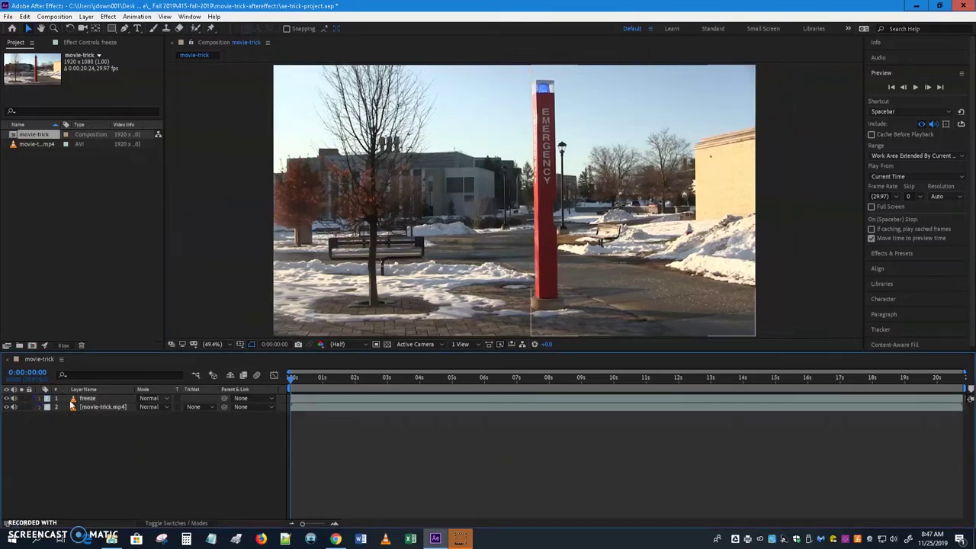
pyautogui.click(915, 88)
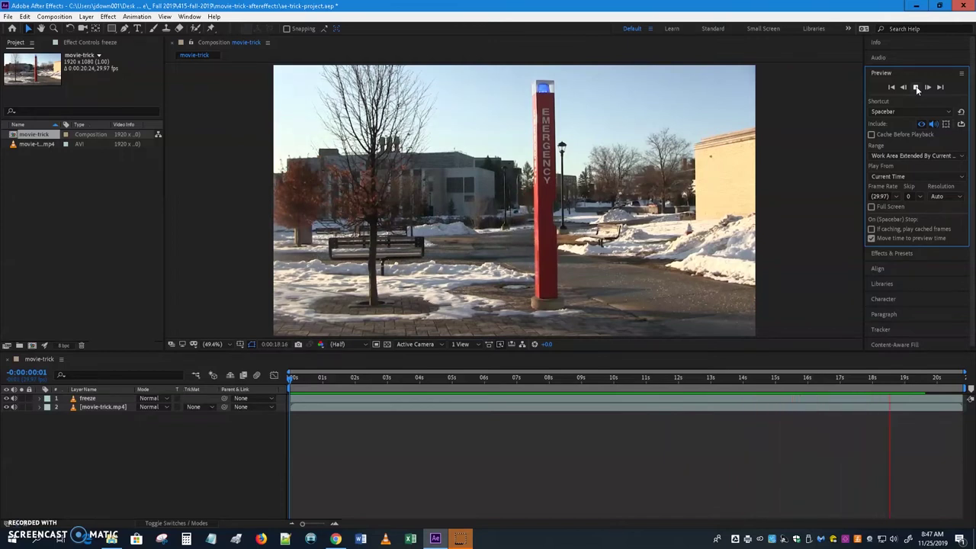
pyautogui.click(916, 87)
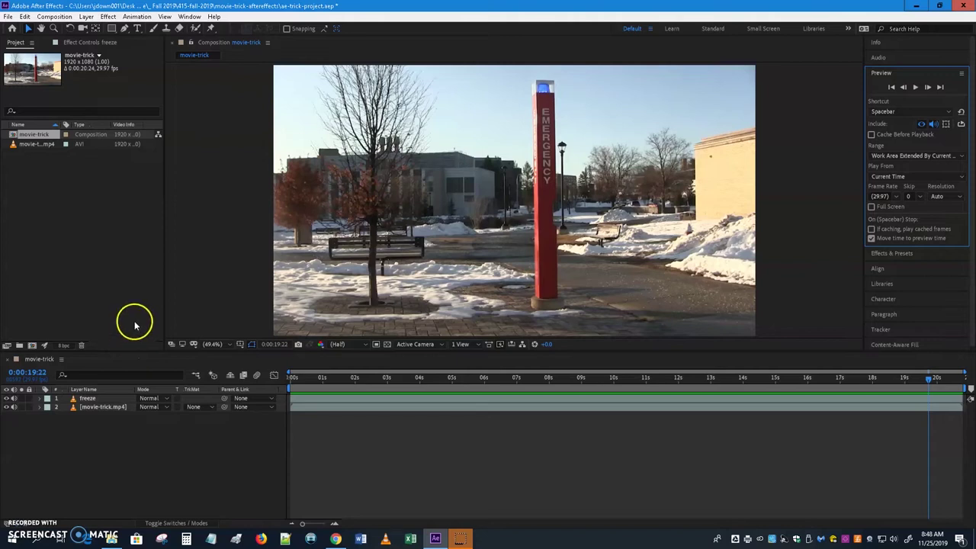
pyautogui.click(76, 468)
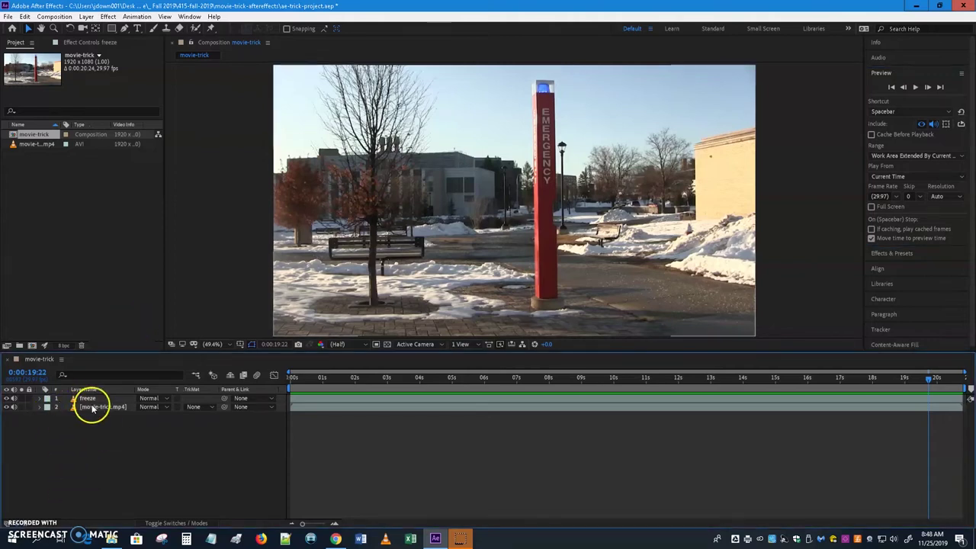
# - Set up a new black comp-size solid named 'text-back' via New > Solid
pyautogui.rightClick(127, 440)
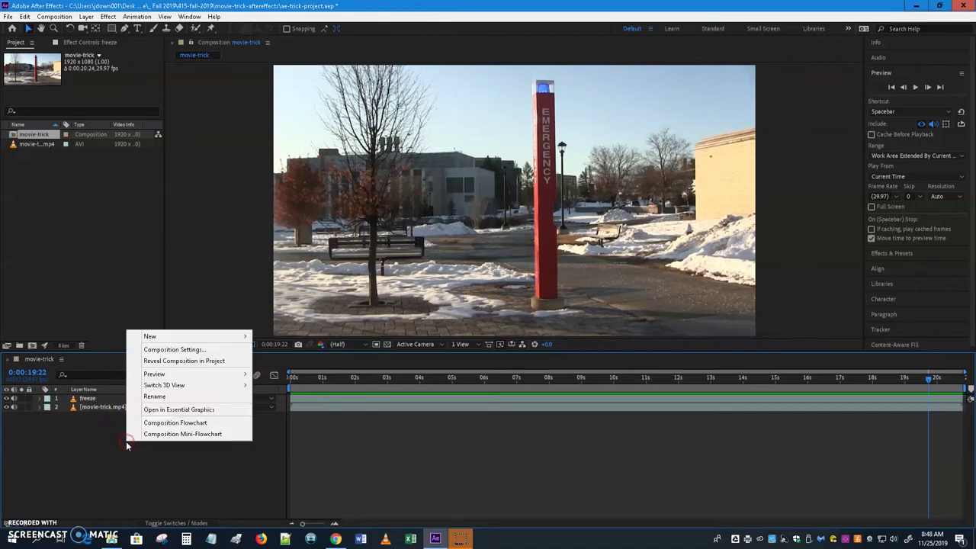
pyautogui.moveTo(155, 344)
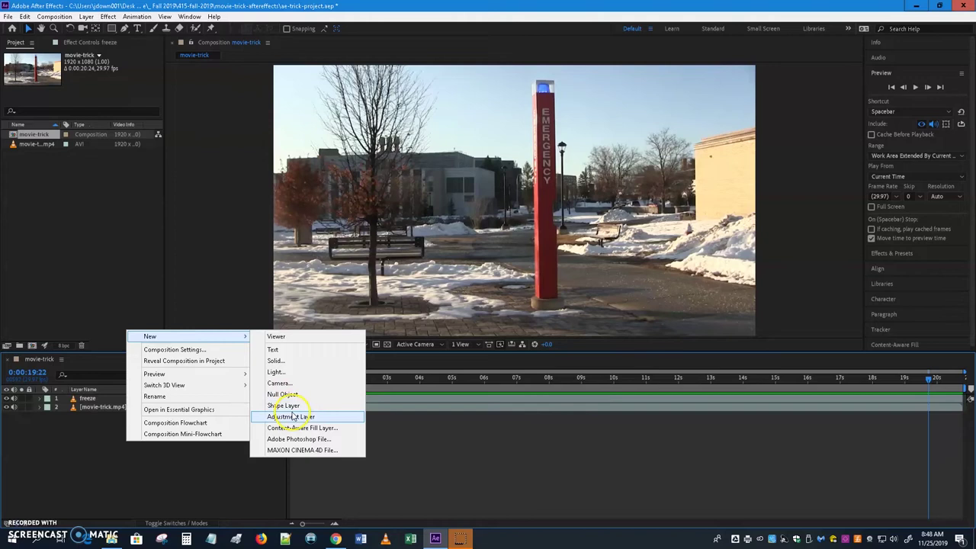
pyautogui.click(280, 361)
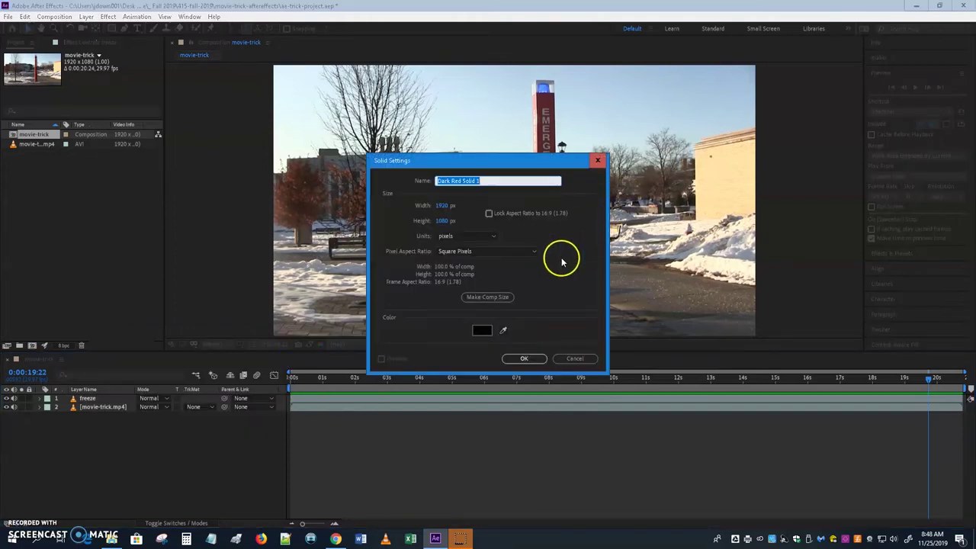
pyautogui.write('text-back')
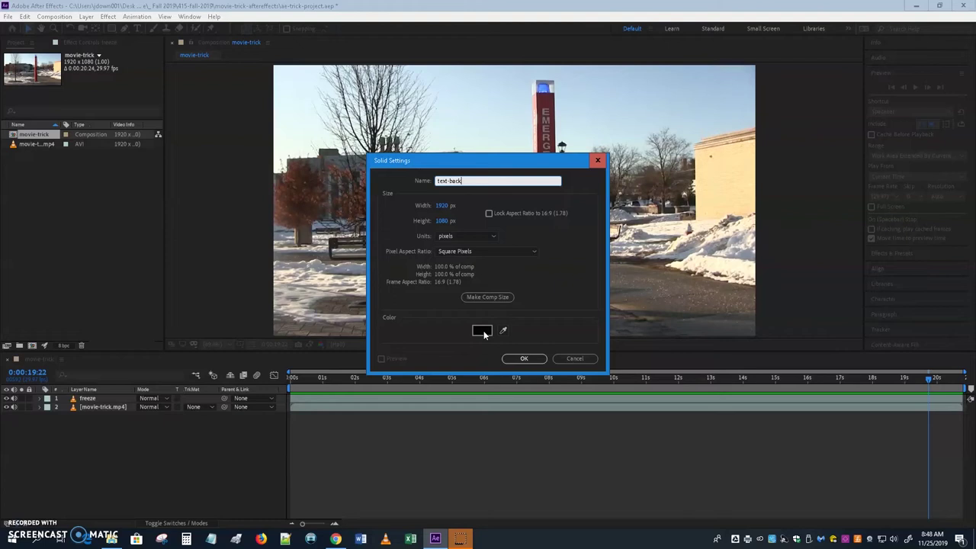
pyautogui.click(521, 358)
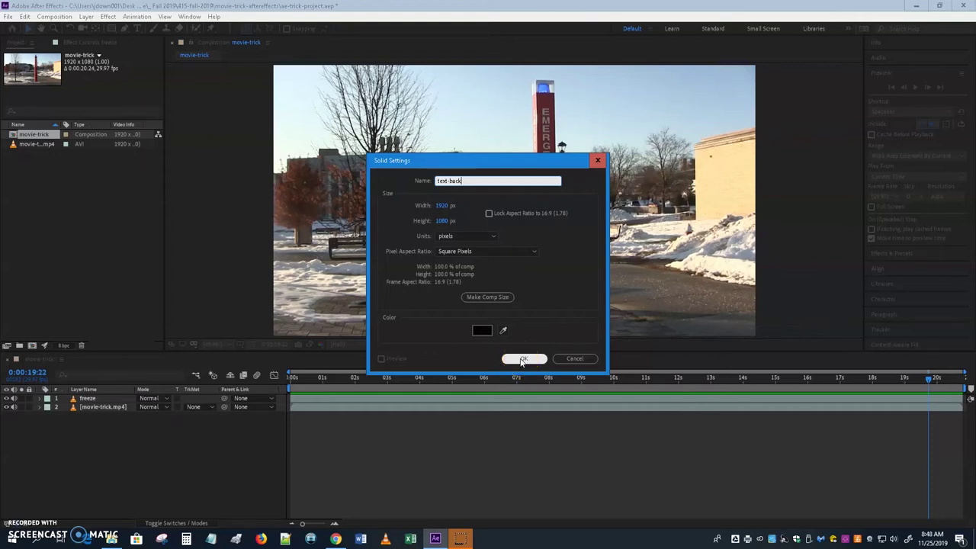
pyautogui.click(525, 362)
# - Add the text-back solid and scale it down into a centred black box
pyautogui.click(525, 360)
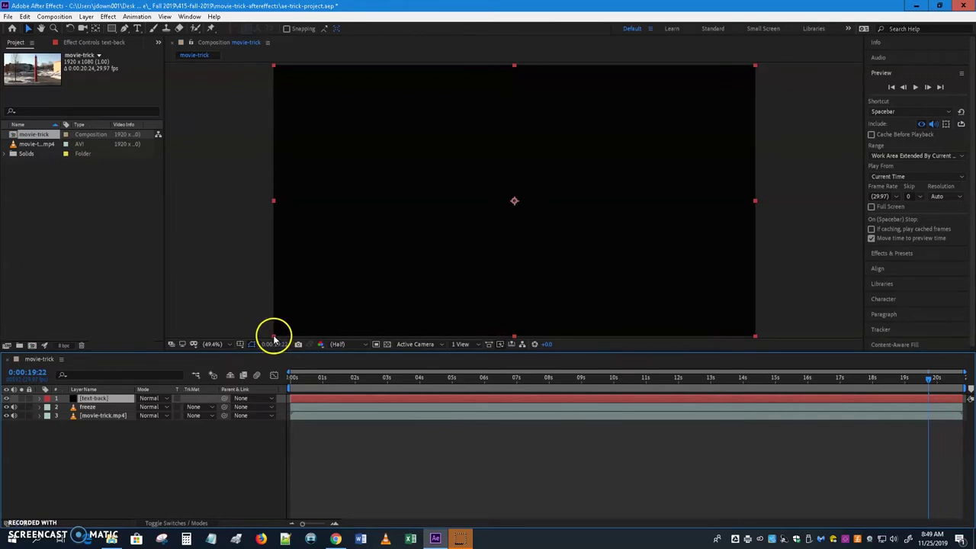
pyautogui.moveTo(274, 336); pyautogui.dragTo(308, 318)
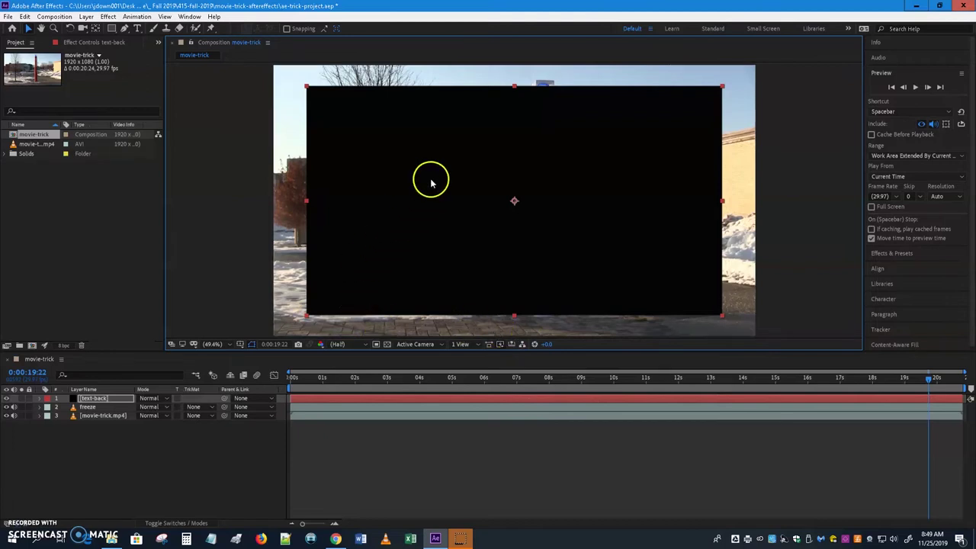
pyautogui.click(592, 304)
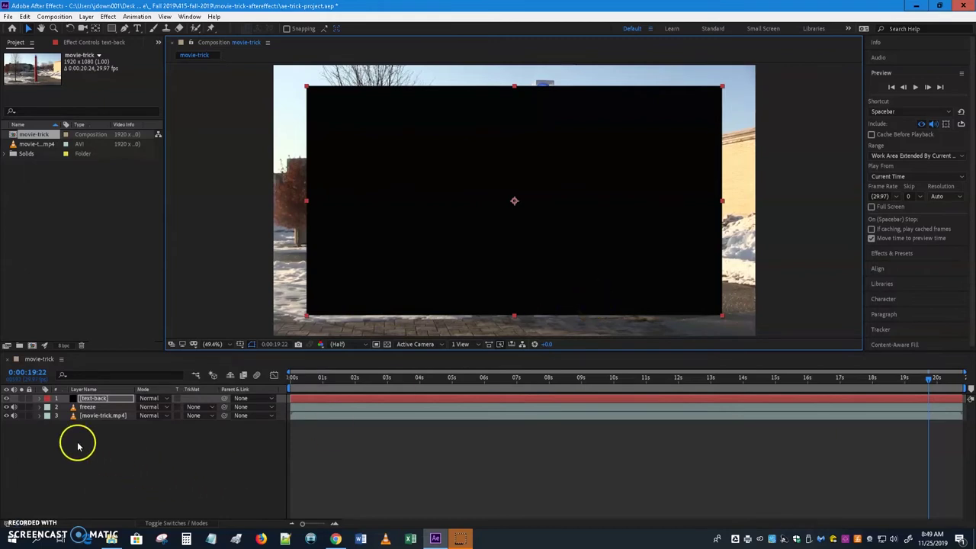
pyautogui.click(41, 398)
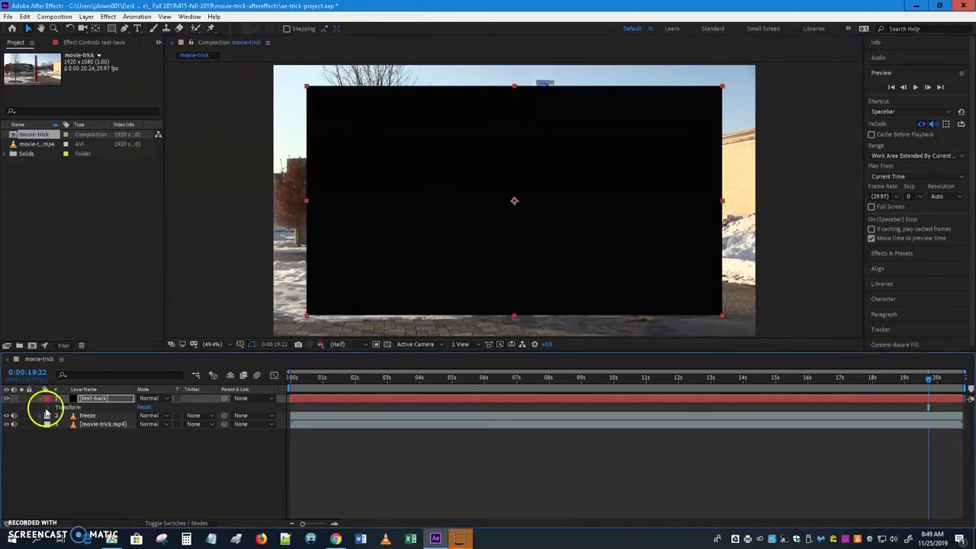
# - Keyframe the text-back box's Opacity at 0% on the first frame
pyautogui.click(48, 408)
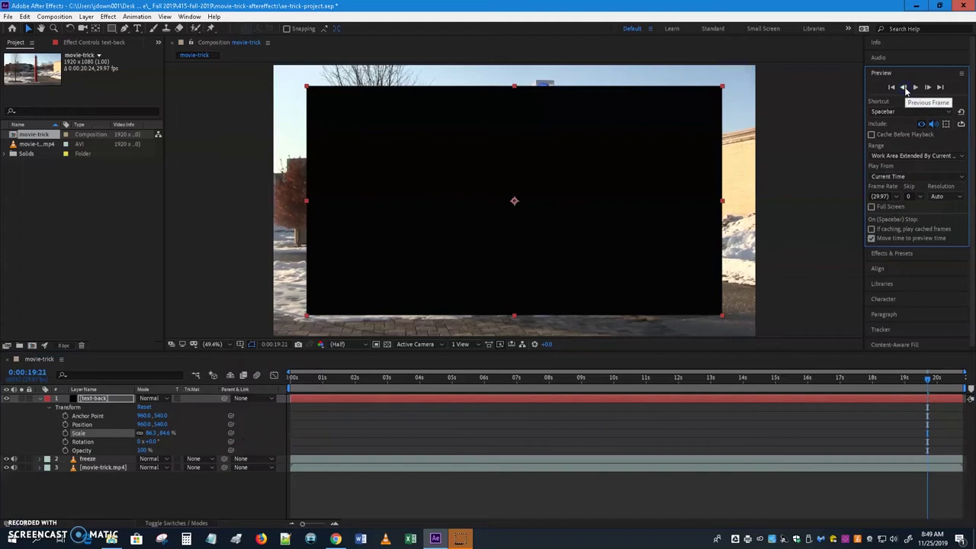
pyautogui.click(890, 87)
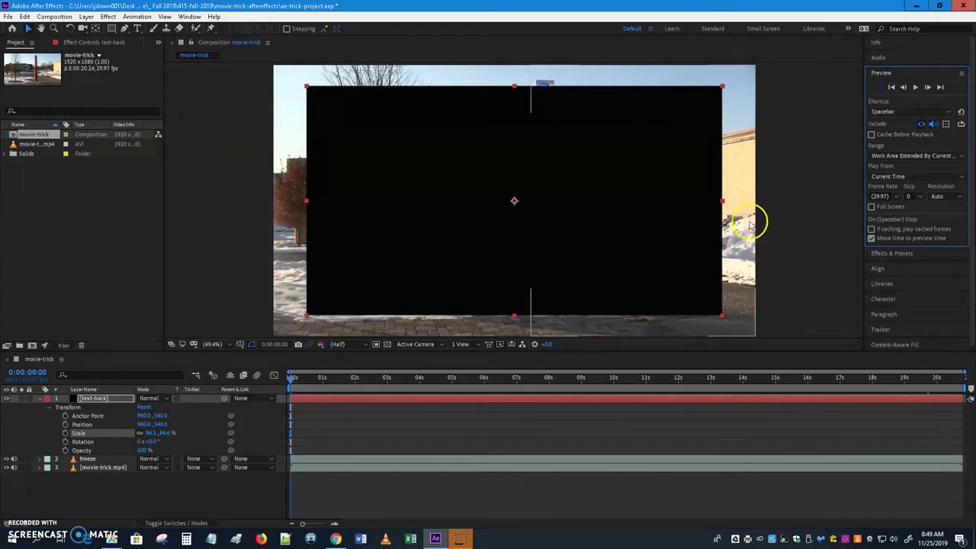
pyautogui.click(66, 450)
pyautogui.moveTo(145, 451); pyautogui.dragTo(33, 464)
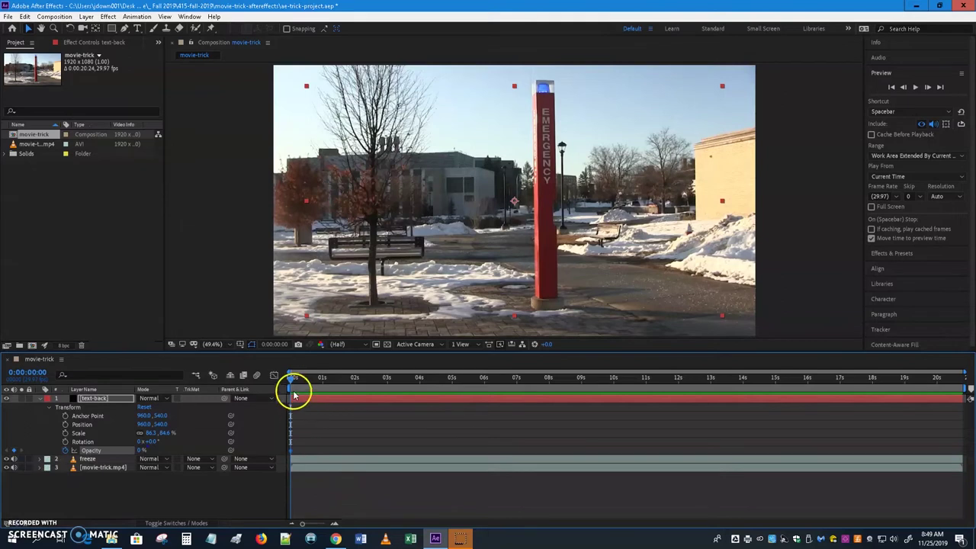
# - Move the playhead to 0:00:00:29 and check the starting opacity keyframe
pyautogui.moveTo(294, 383); pyautogui.dragTo(329, 429)
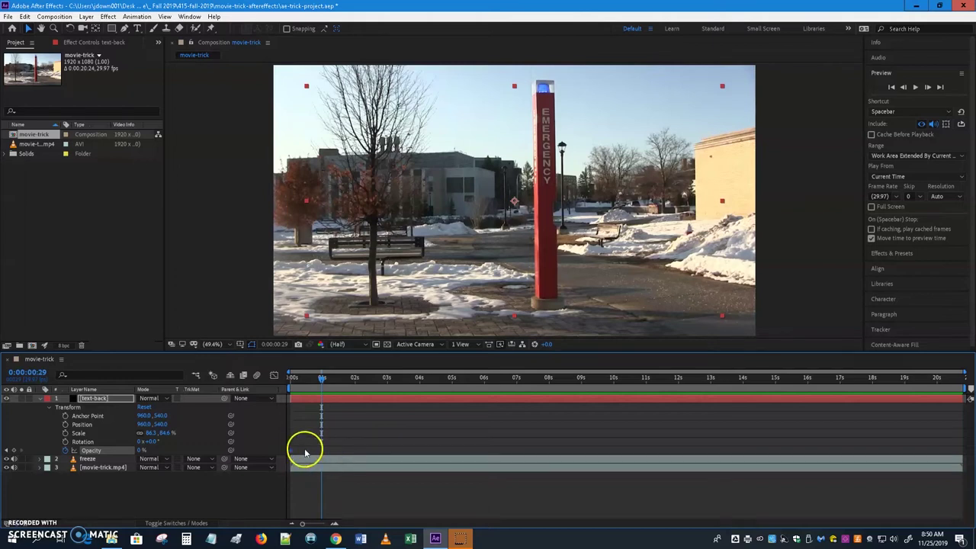
pyautogui.moveTo(292, 453)
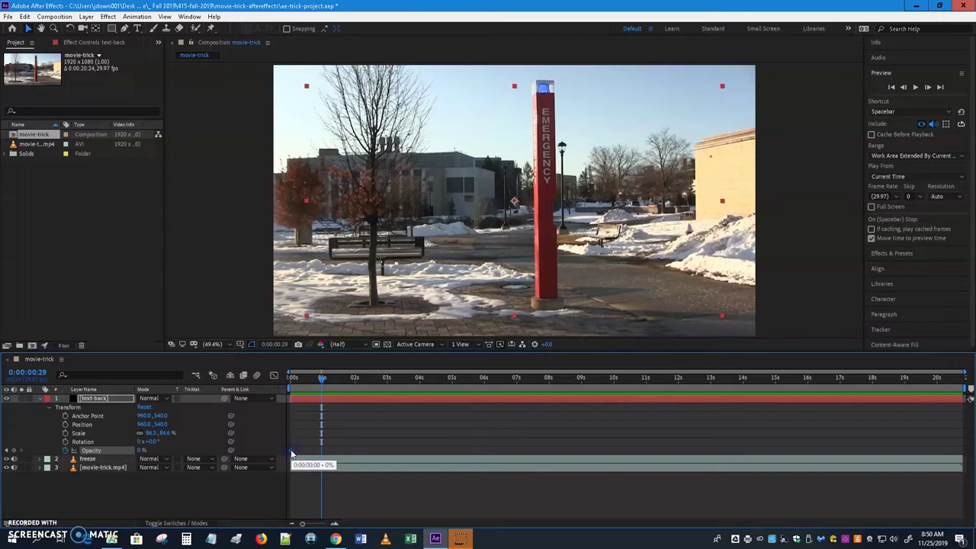
pyautogui.moveTo(375, 456); pyautogui.dragTo(288, 456)
pyautogui.click(289, 454)
pyautogui.moveTo(322, 381)
pyautogui.mouseDown()
pyautogui.moveTo(333, 379)
pyautogui.moveTo(323, 384)
pyautogui.mouseUp()
pyautogui.click(348, 392)
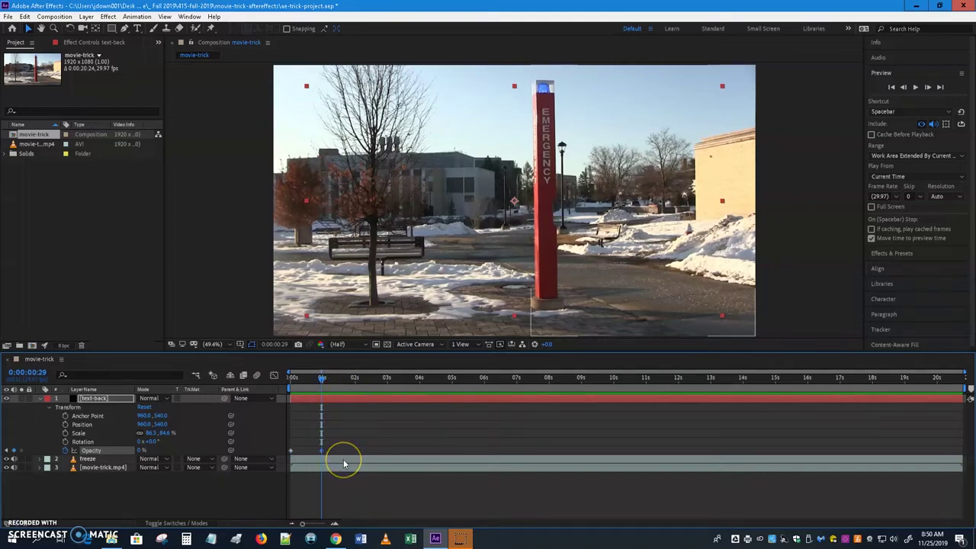
# - At 0:00:02:01 keyframe the box opacity to 49%, then move to 0:00:03:00
pyautogui.moveTo(322, 394)
pyautogui.mouseDown()
pyautogui.moveTo(322, 379)
pyautogui.moveTo(290, 379)
pyautogui.moveTo(322, 386)
pyautogui.mouseUp()
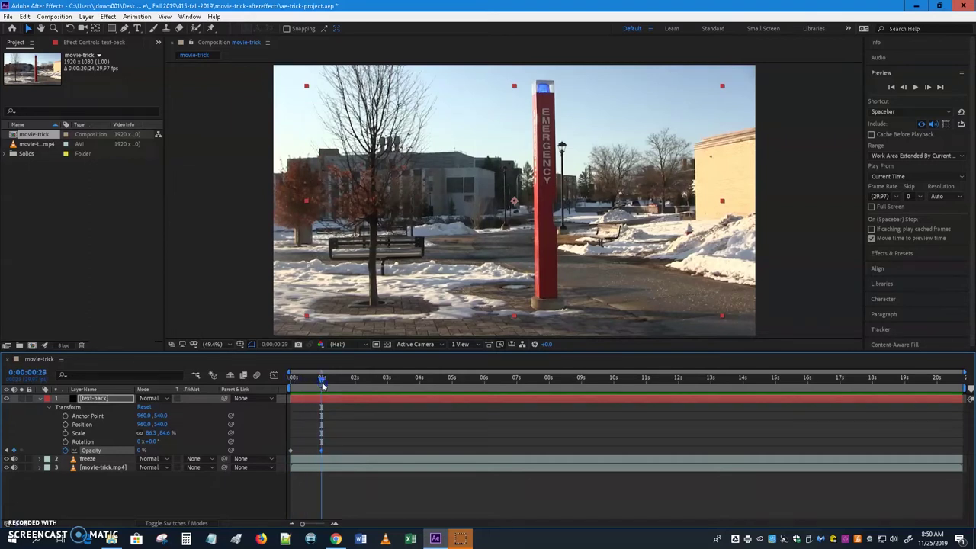
pyautogui.moveTo(322, 386); pyautogui.dragTo(356, 383)
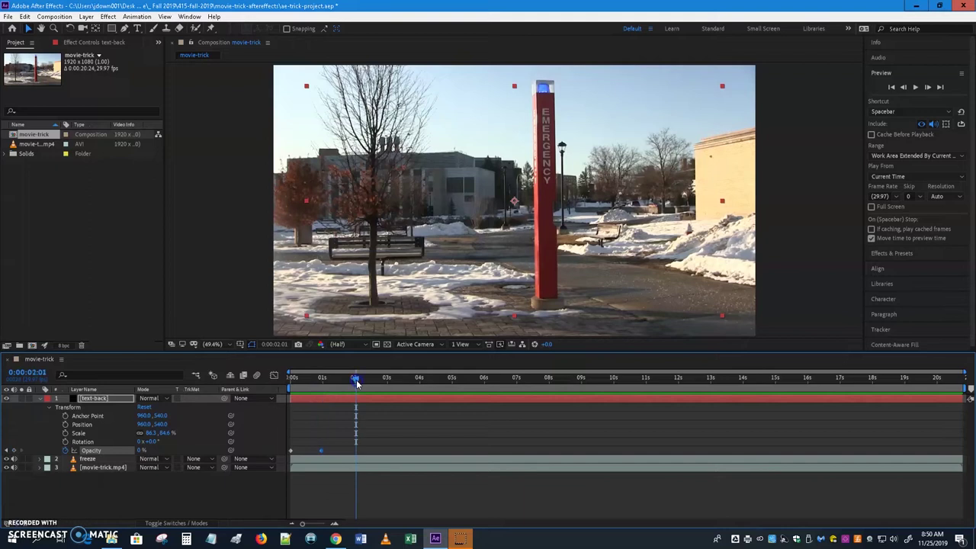
pyautogui.moveTo(113, 458); pyautogui.dragTo(159, 450)
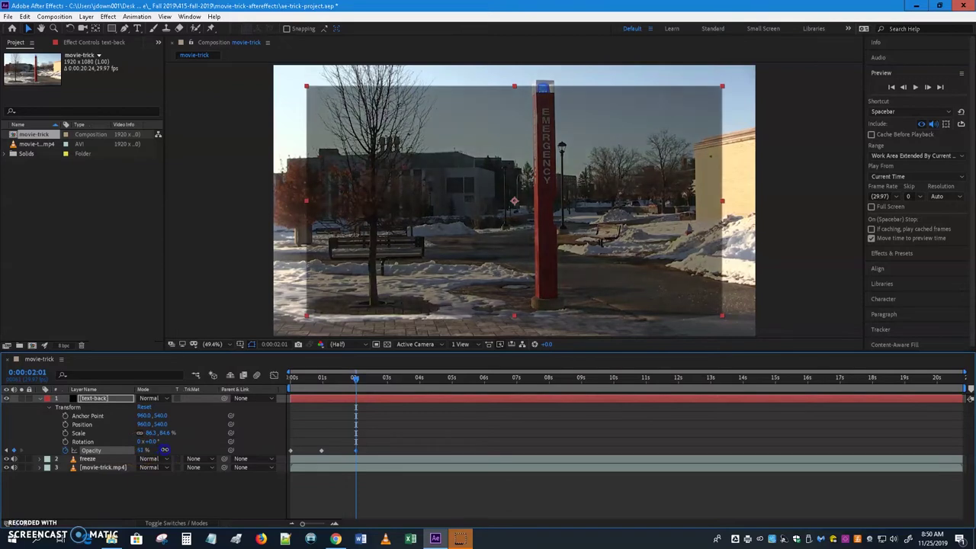
pyautogui.moveTo(162, 450); pyautogui.dragTo(164, 450)
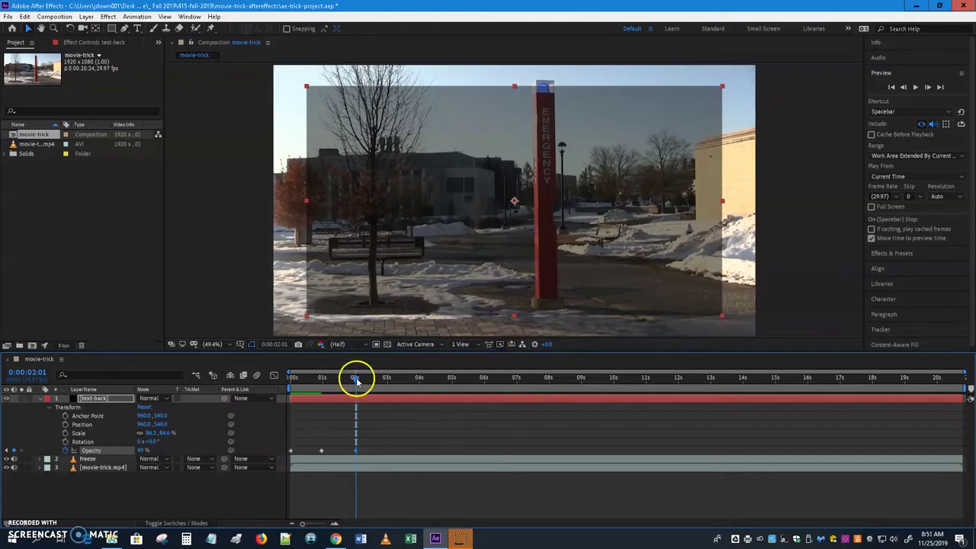
pyautogui.moveTo(356, 381); pyautogui.dragTo(387, 384)
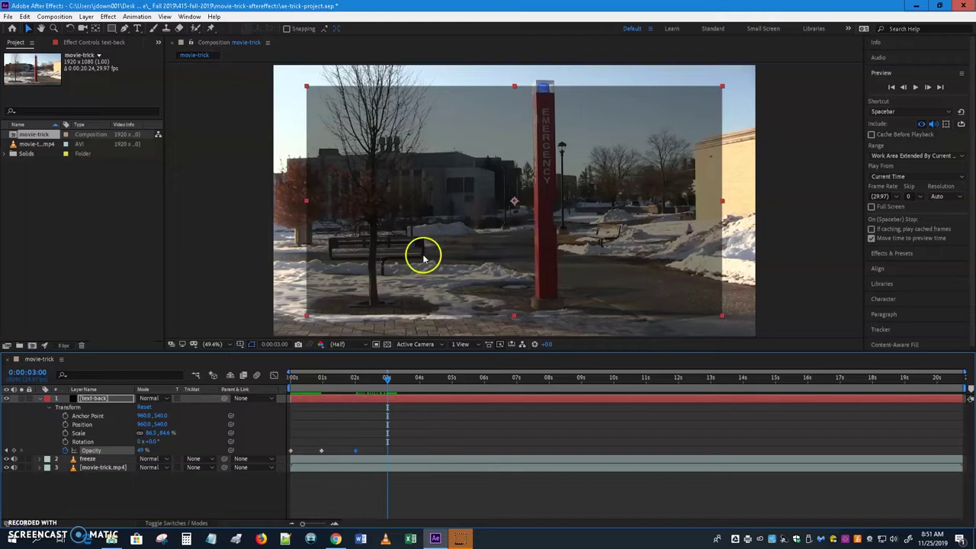
# - Collapse the text-back layer and set up the Type tool with 72 px font and fill/stroke colours
pyautogui.click(41, 398)
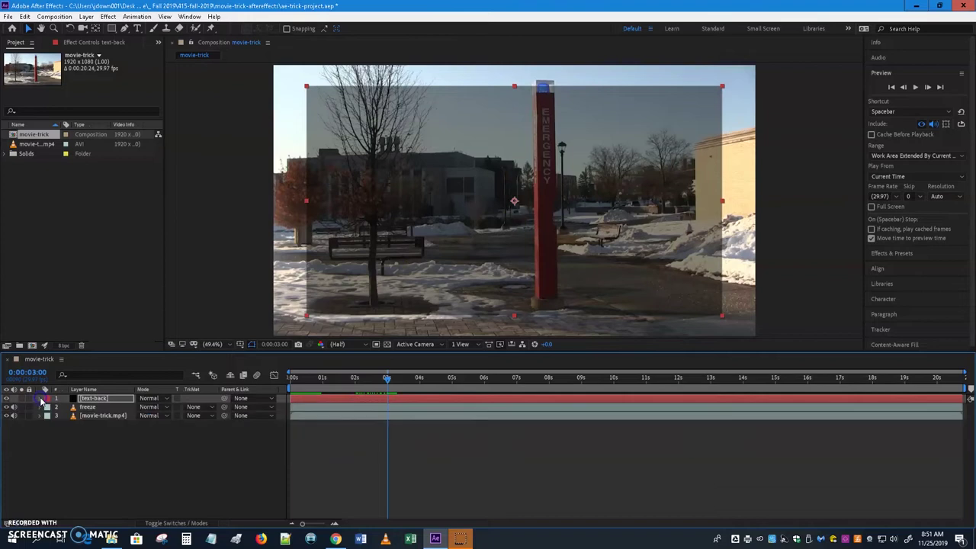
pyautogui.click(76, 456)
pyautogui.click(137, 28)
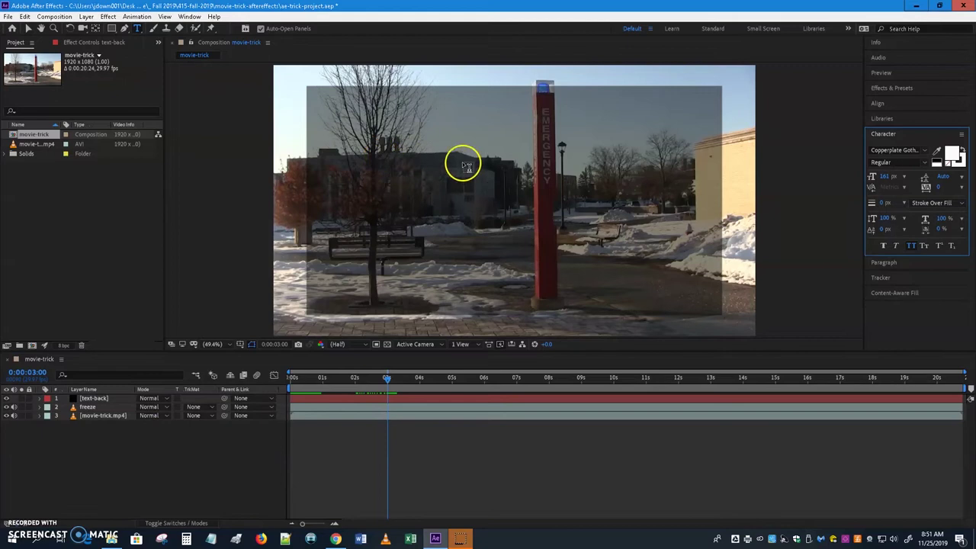
pyautogui.click(901, 179)
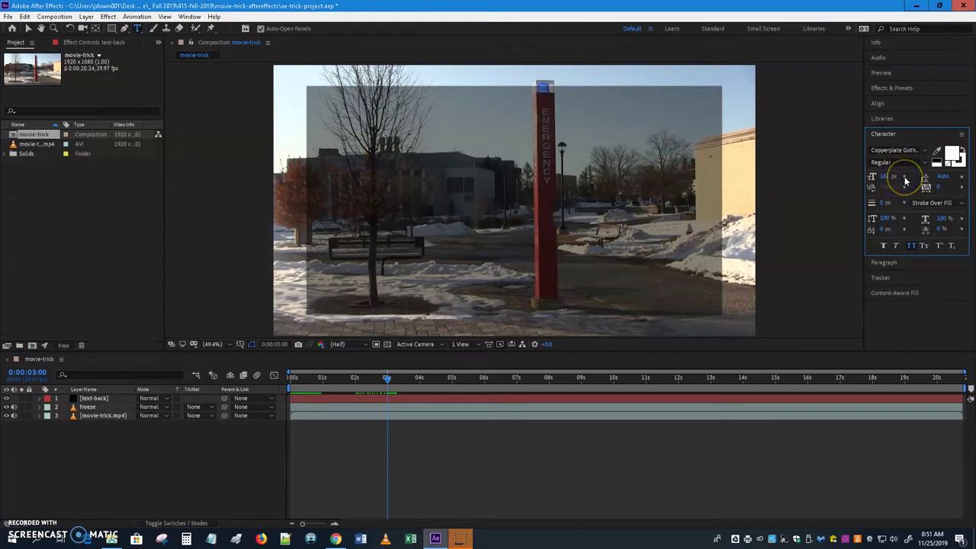
pyautogui.click(905, 178)
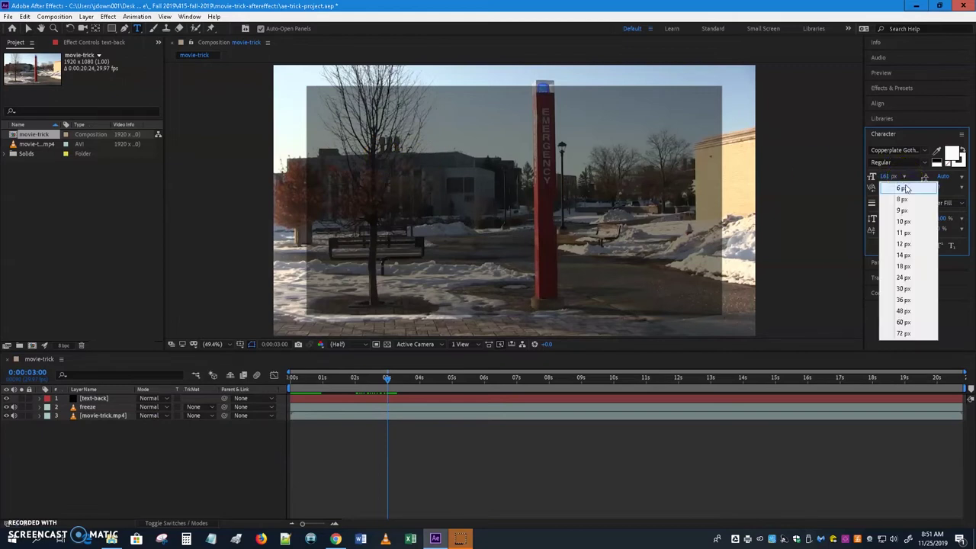
pyautogui.click(904, 333)
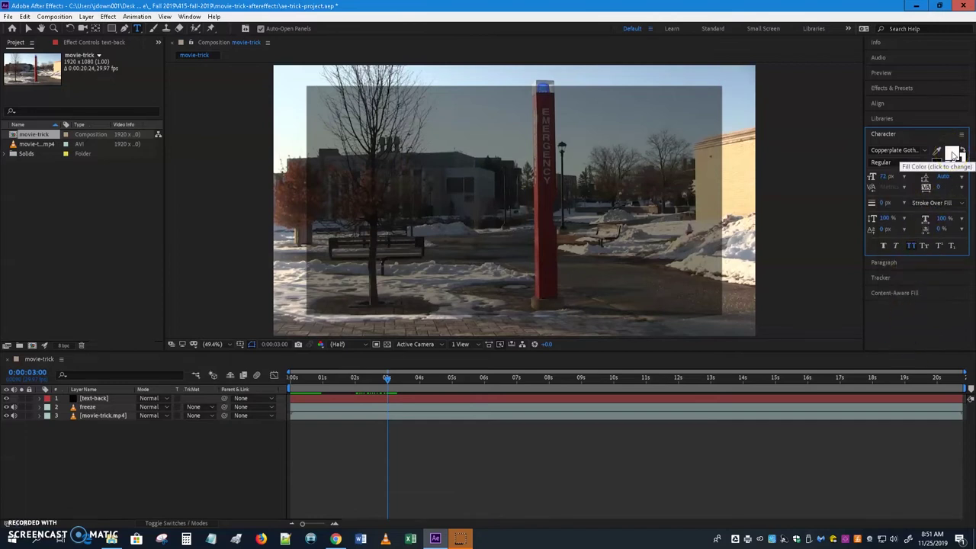
pyautogui.click(955, 157)
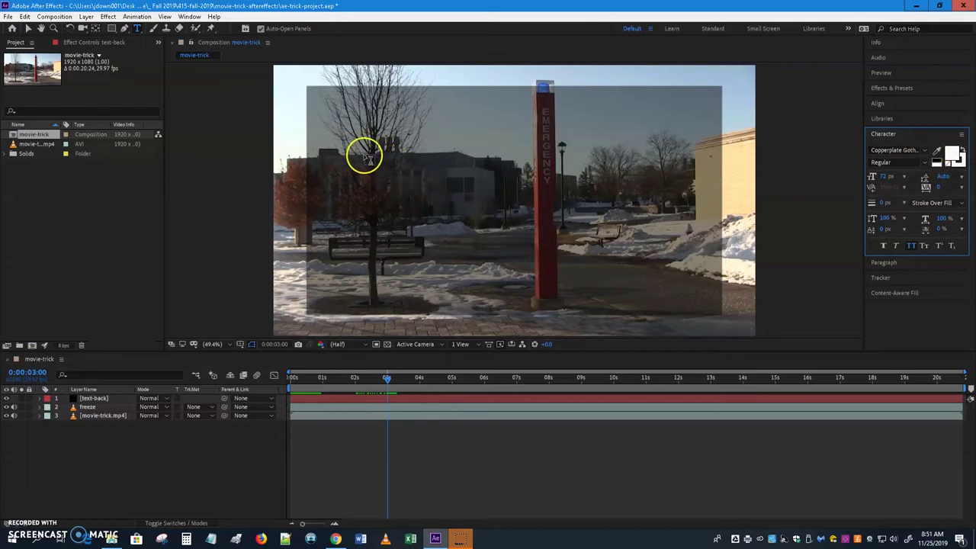
# - Type the title 'THE / DISAPPEARING / MAN' on three lines and select it
pyautogui.click(397, 153)
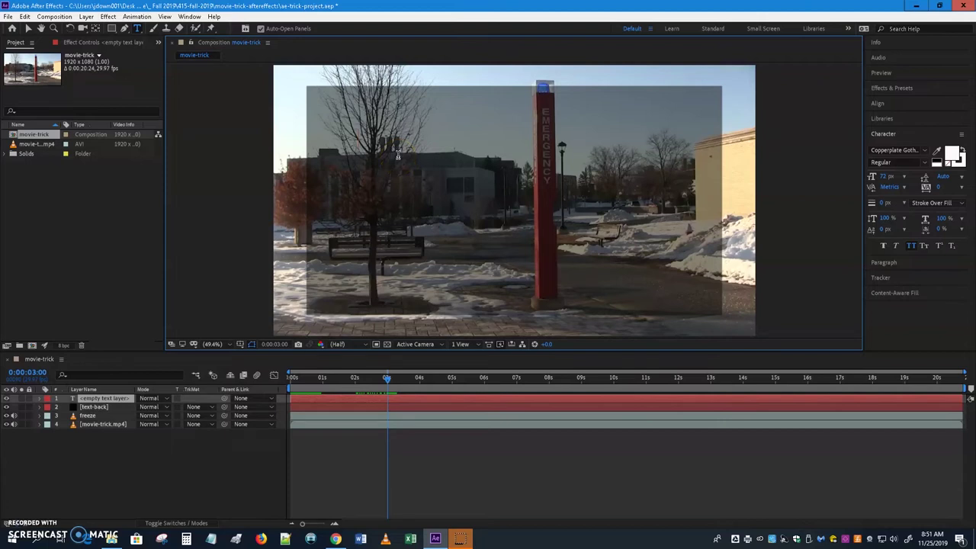
pyautogui.write('THE')
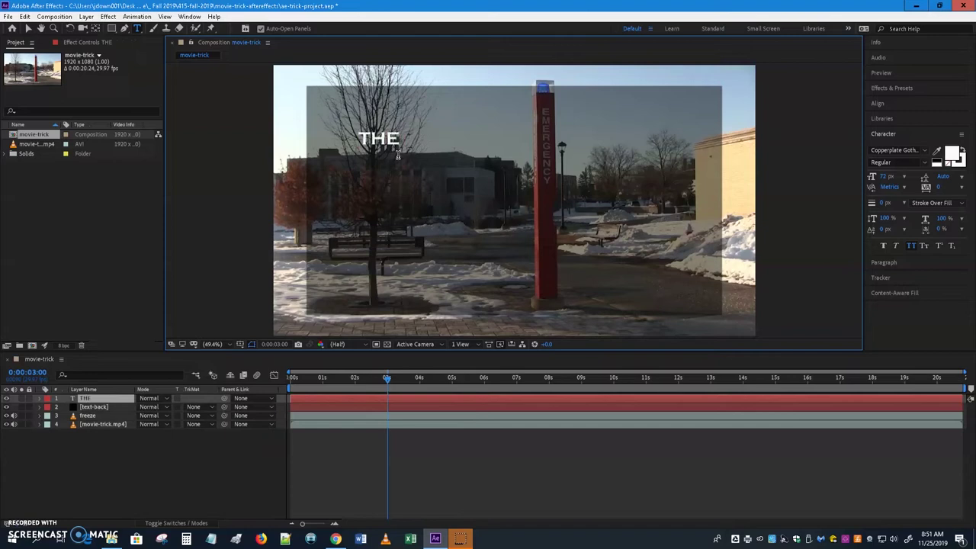
pyautogui.press('Return')
pyautogui.write('DISAPPEARING')
pyautogui.press('Return')
pyautogui.write('MAN')
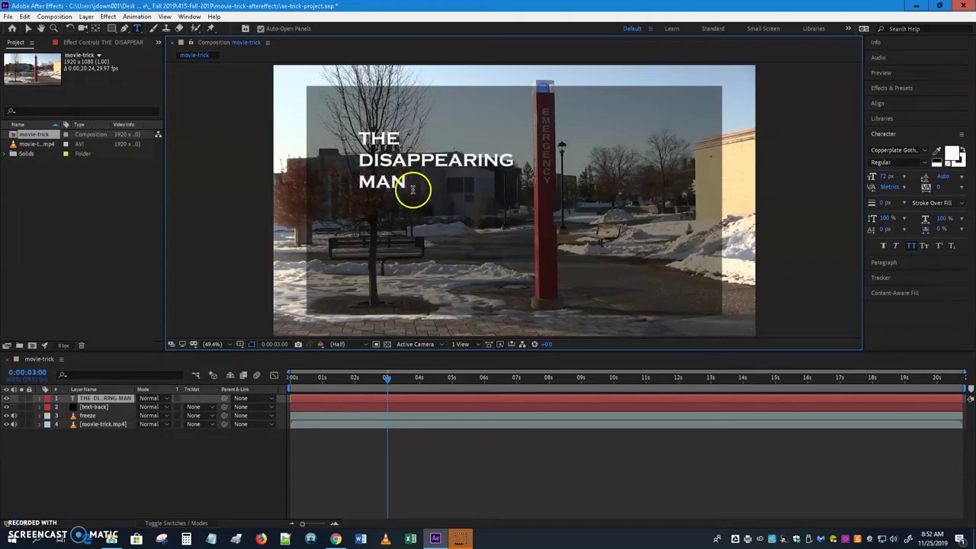
pyautogui.moveTo(425, 181); pyautogui.dragTo(333, 141)
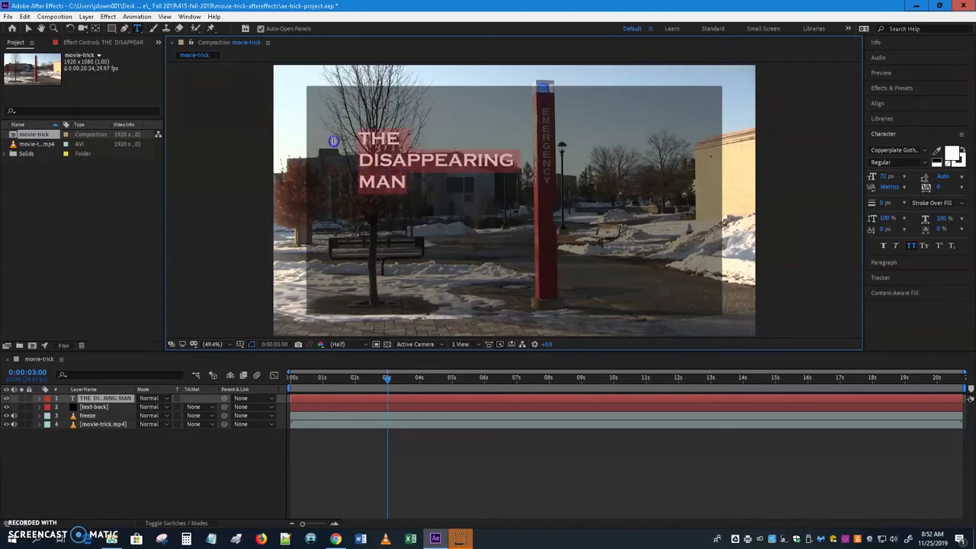
# - Set 'THE DISAPPEARING MAN' in Franklin Gothic Heavy at 190 px, then deselect the layer
pyautogui.click(927, 152)
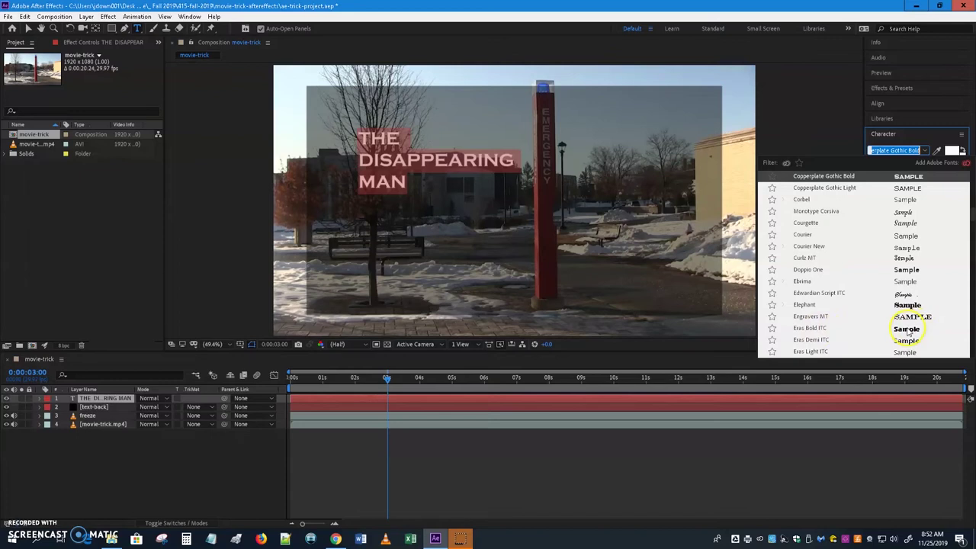
pyautogui.scroll(-5, 890, 308)
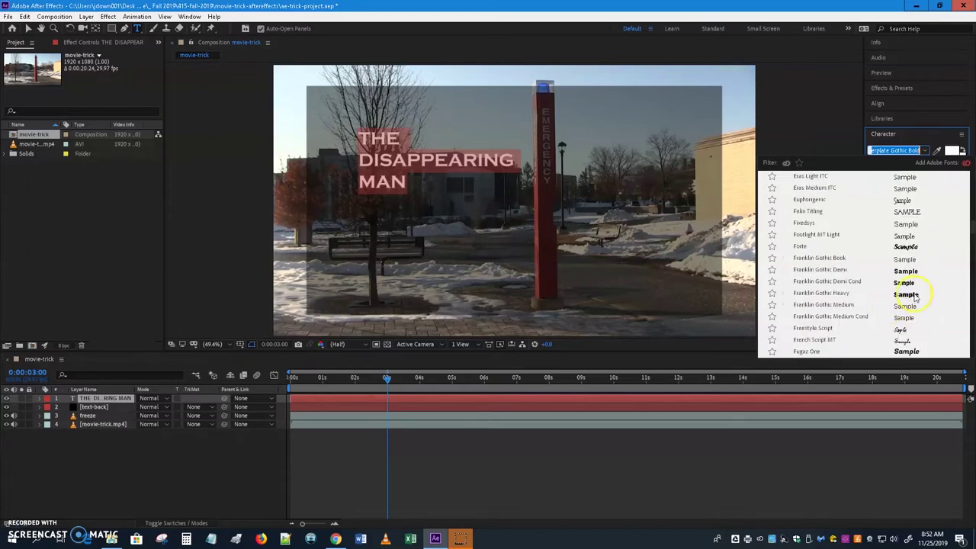
pyautogui.click(906, 295)
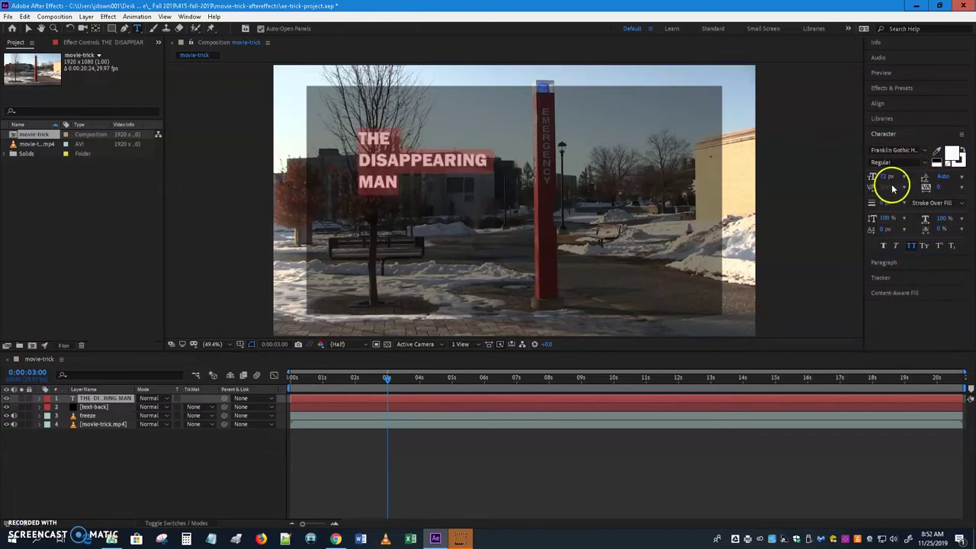
pyautogui.moveTo(885, 177); pyautogui.dragTo(954, 187)
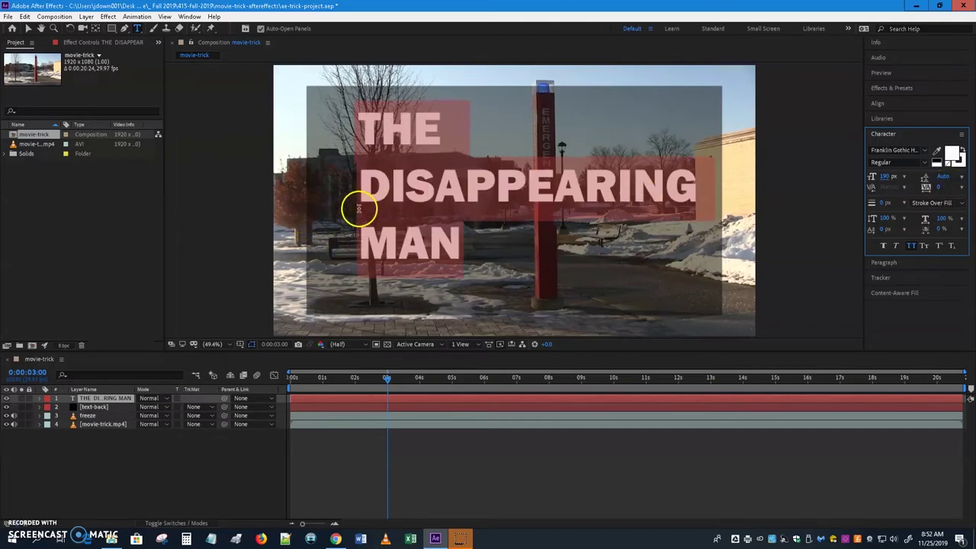
pyautogui.click(160, 480)
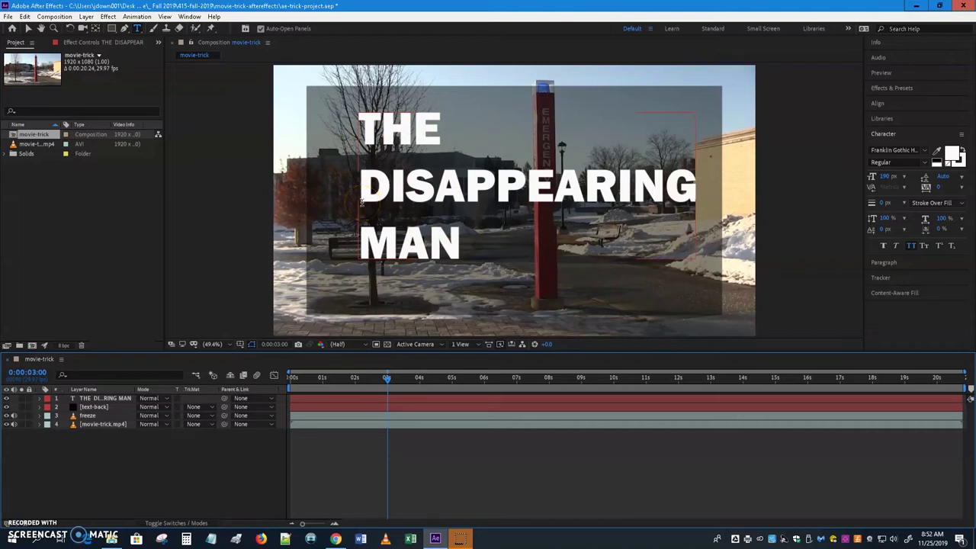
pyautogui.click(405, 185)
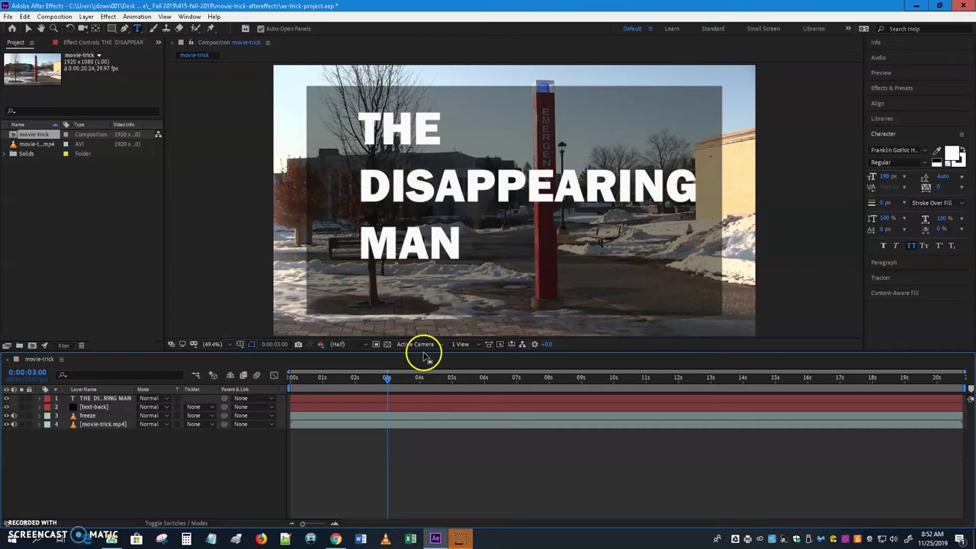
pyautogui.moveTo(390, 389); pyautogui.dragTo(353, 383)
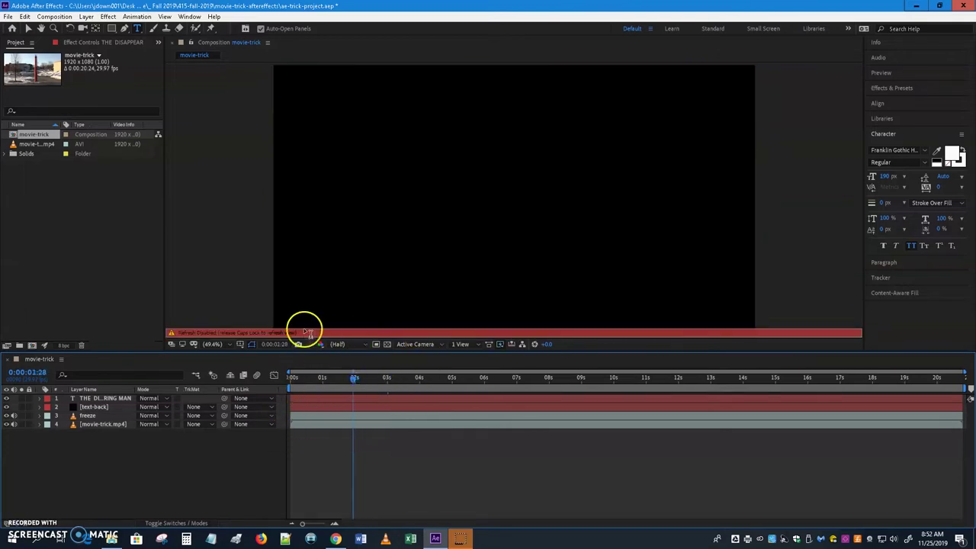
pyautogui.press('capslock')
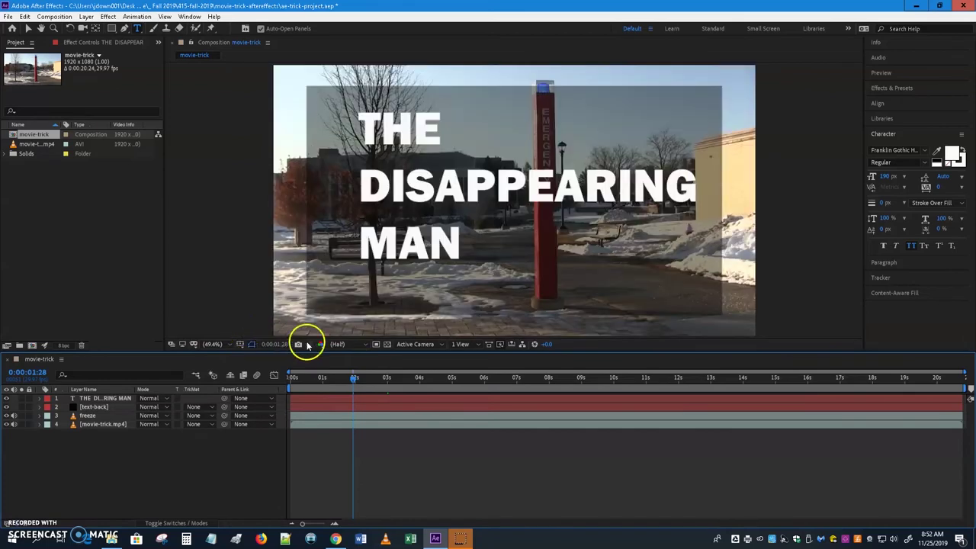
pyautogui.moveTo(353, 376); pyautogui.dragTo(389, 383)
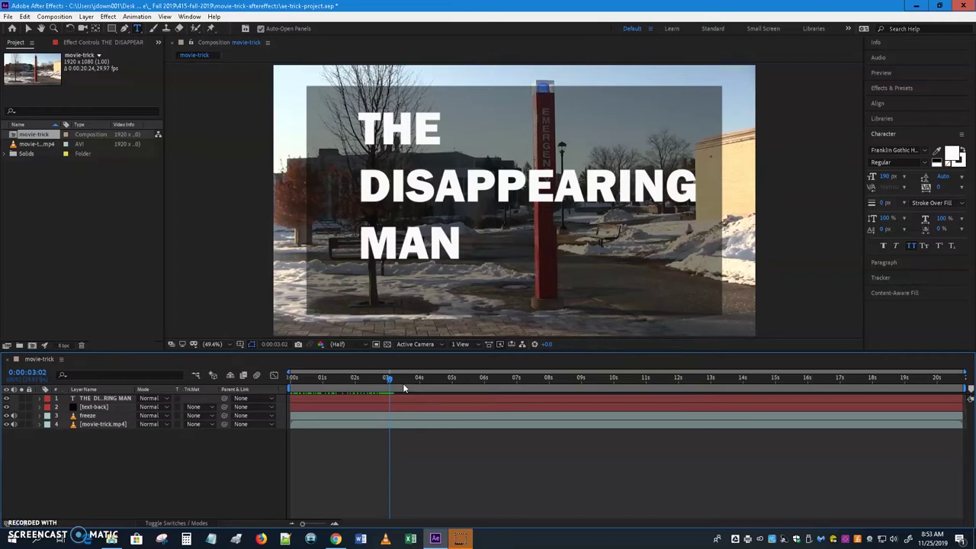
# - Show the Effects & Presets list with Animation Presets > Text expanded
pyautogui.click(891, 89)
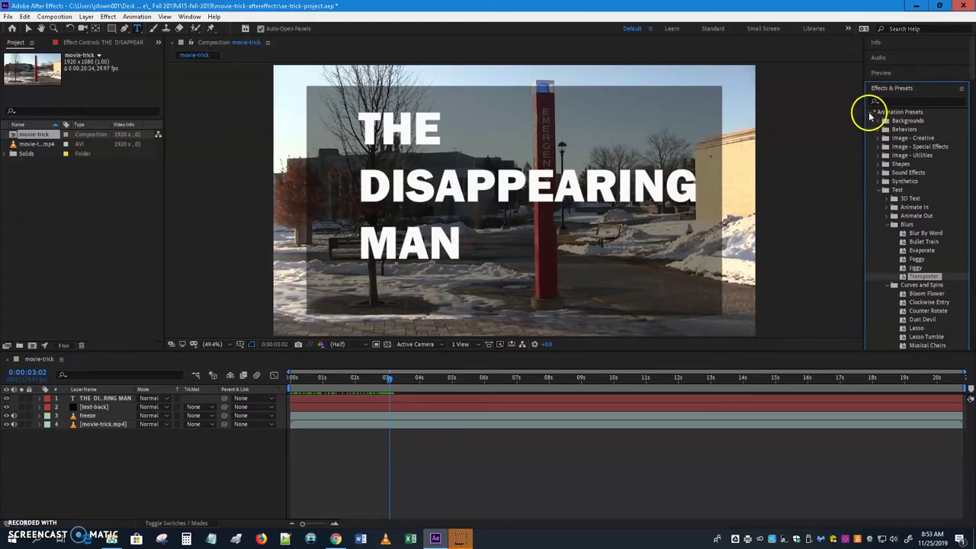
pyautogui.click(870, 112)
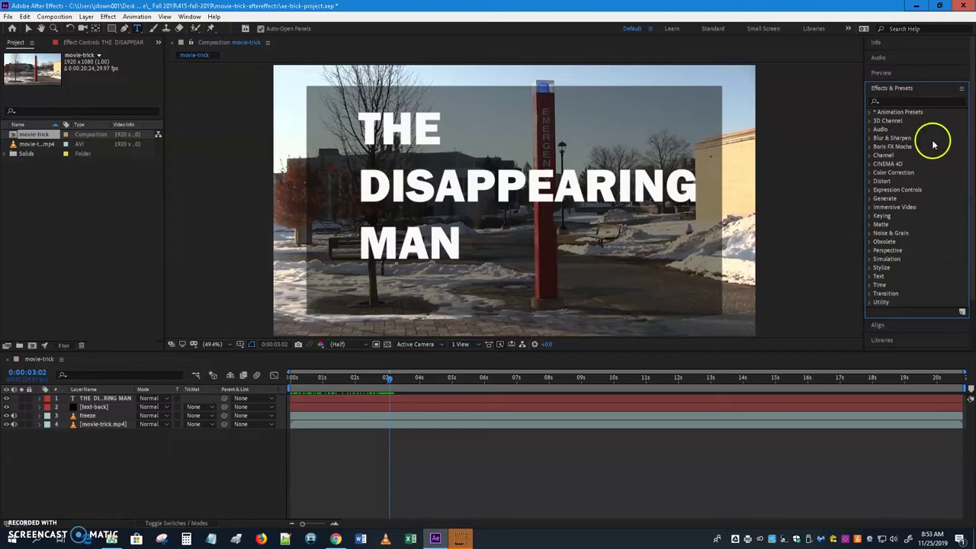
pyautogui.click(870, 112)
pyautogui.click(885, 190)
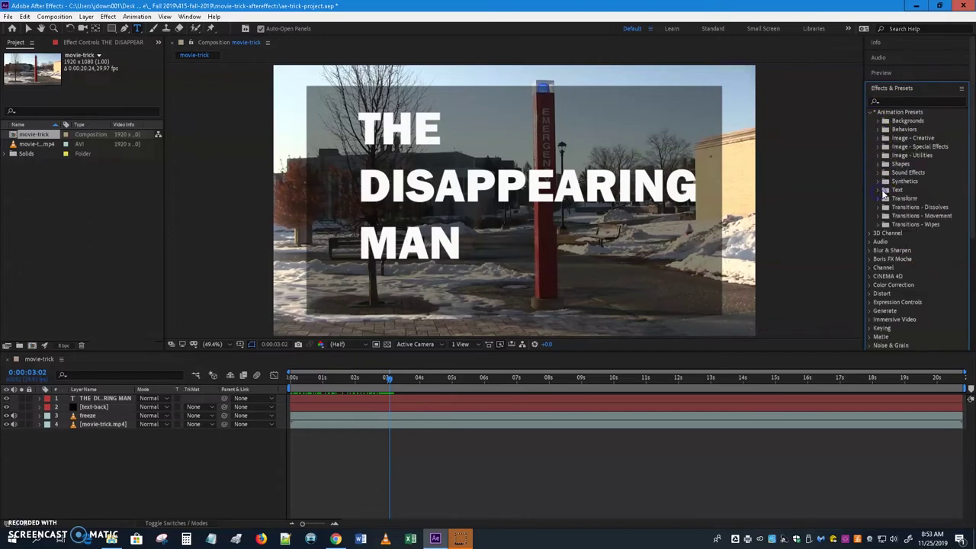
pyautogui.click(883, 190)
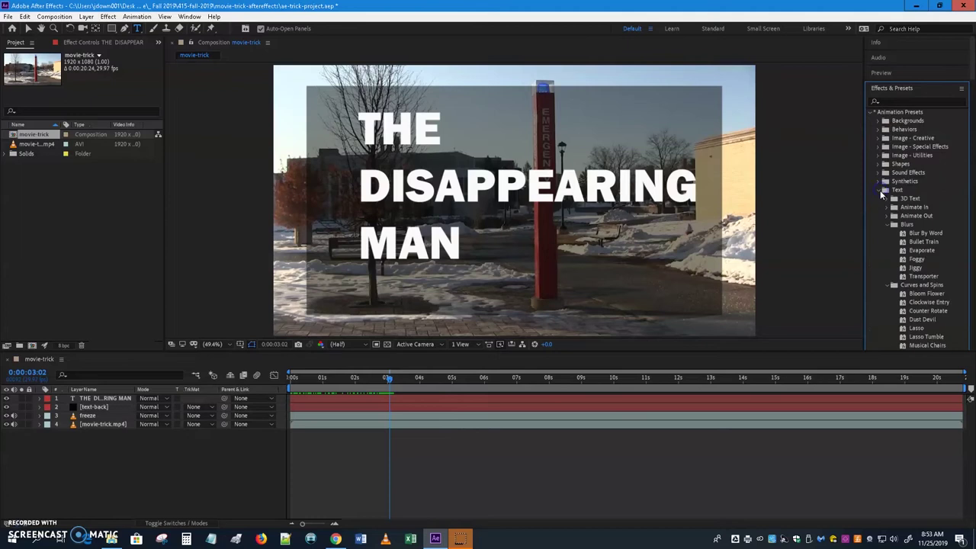
# - Collapse the Text subfolders, Blurs through Organic, so only the category names show
pyautogui.click(893, 225)
pyautogui.click(887, 233)
pyautogui.click(888, 249)
pyautogui.click(888, 249)
pyautogui.click(888, 259)
pyautogui.click(889, 267)
pyautogui.click(886, 276)
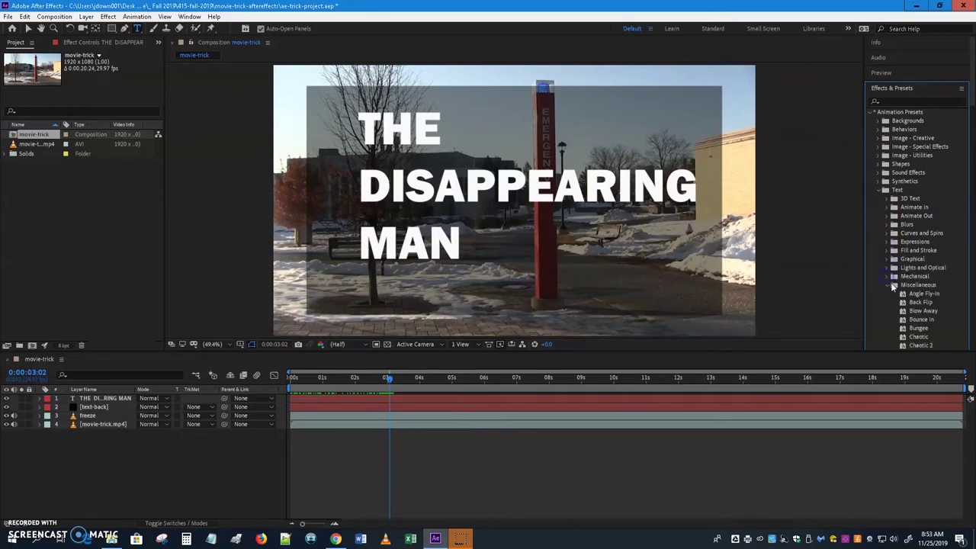
pyautogui.click(886, 284)
pyautogui.click(887, 294)
pyautogui.click(887, 301)
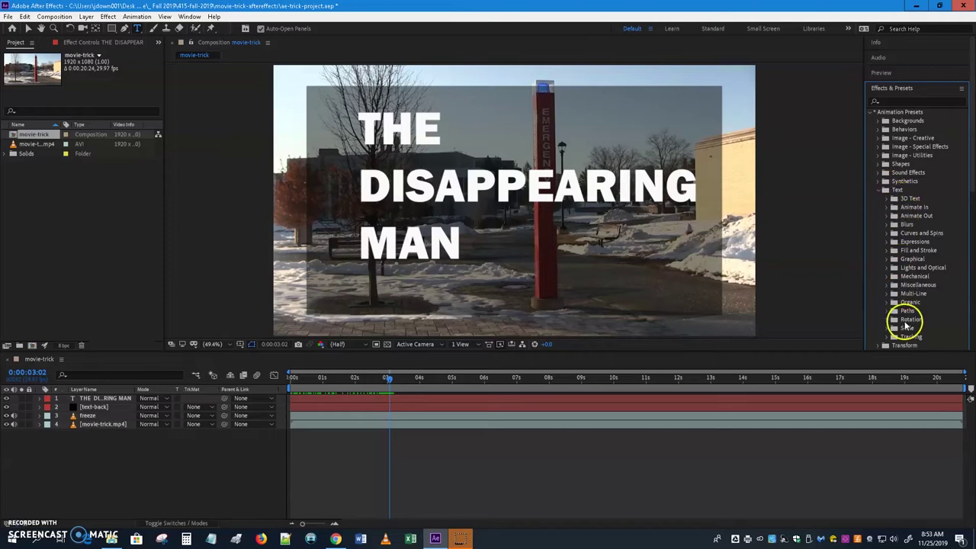
pyautogui.click(889, 189)
pyautogui.click(961, 90)
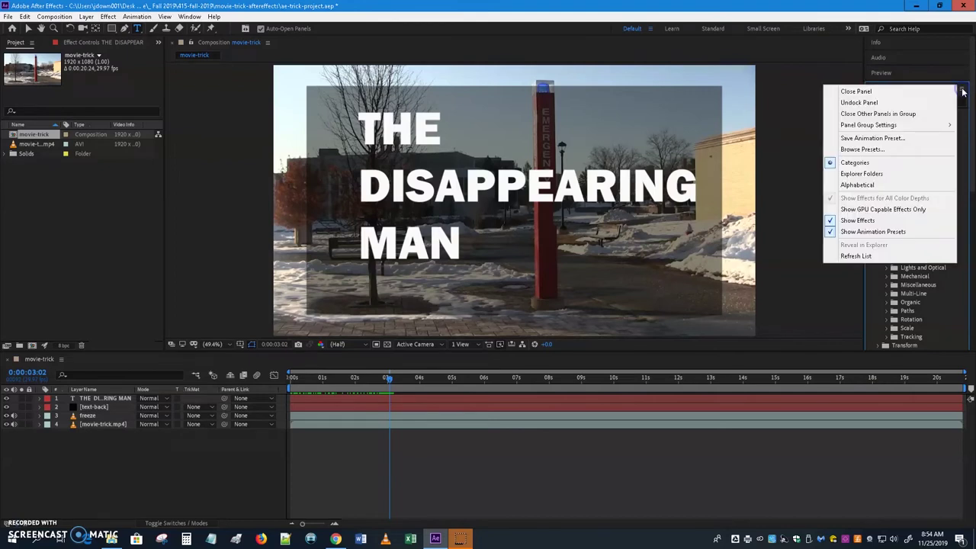
# - Choose Browse Presets to view the 3D Text presets folder in Adobe Bridge
pyautogui.click(898, 150)
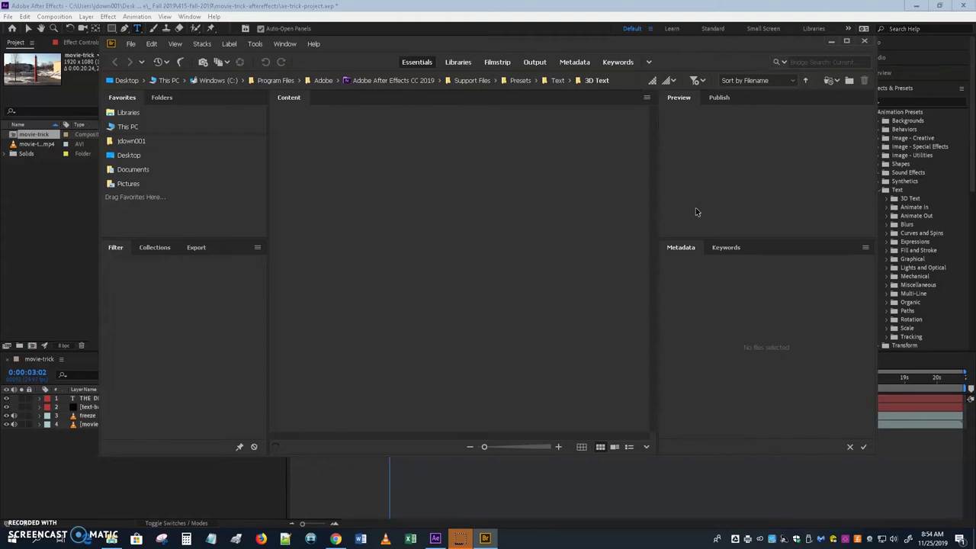
# - Maximize the Bridge window and widen the Content panel
pyautogui.click(305, 245)
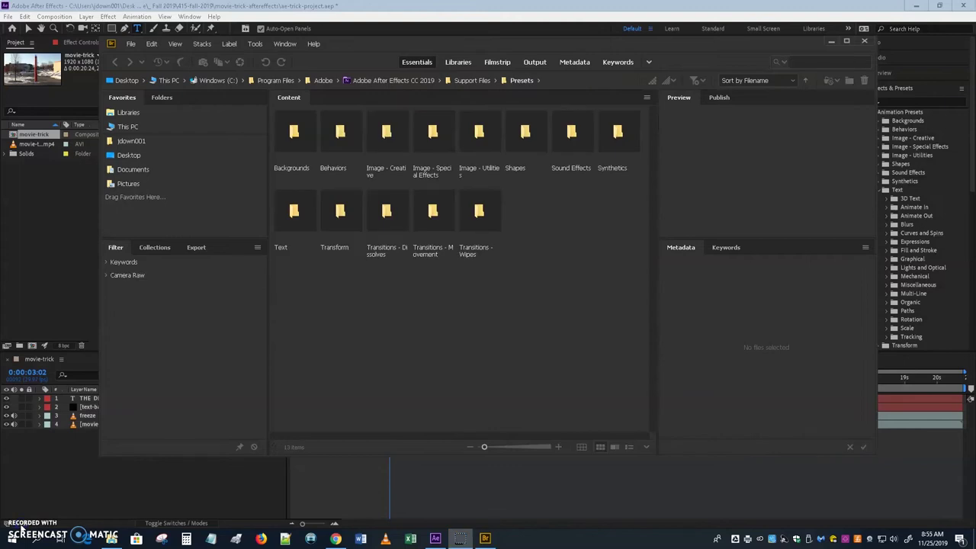
pyautogui.click(510, 40)
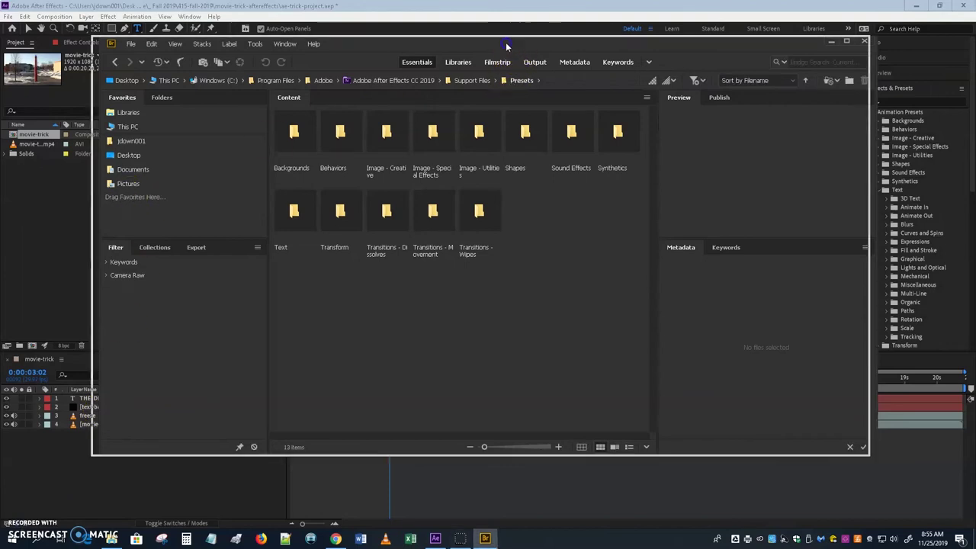
pyautogui.moveTo(509, 40); pyautogui.dragTo(497, 46)
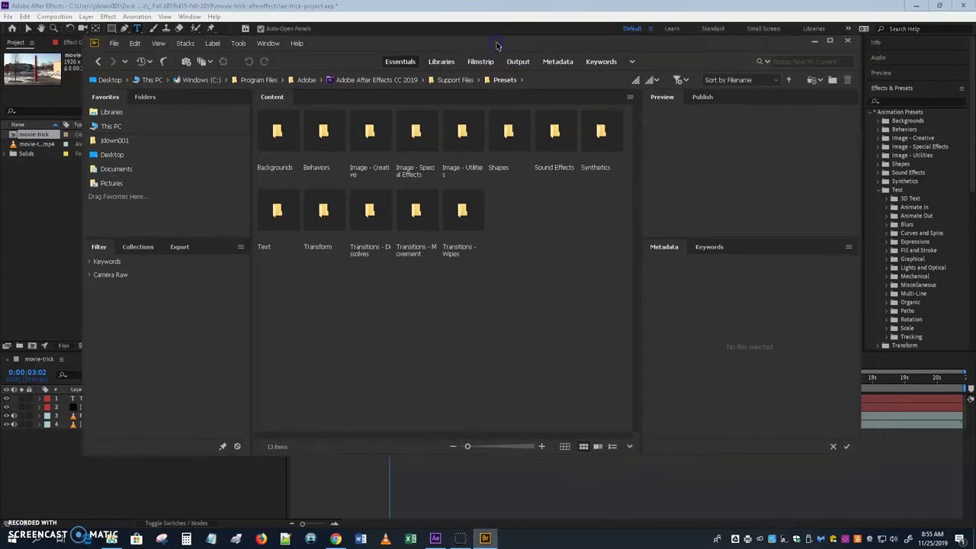
pyautogui.click(831, 42)
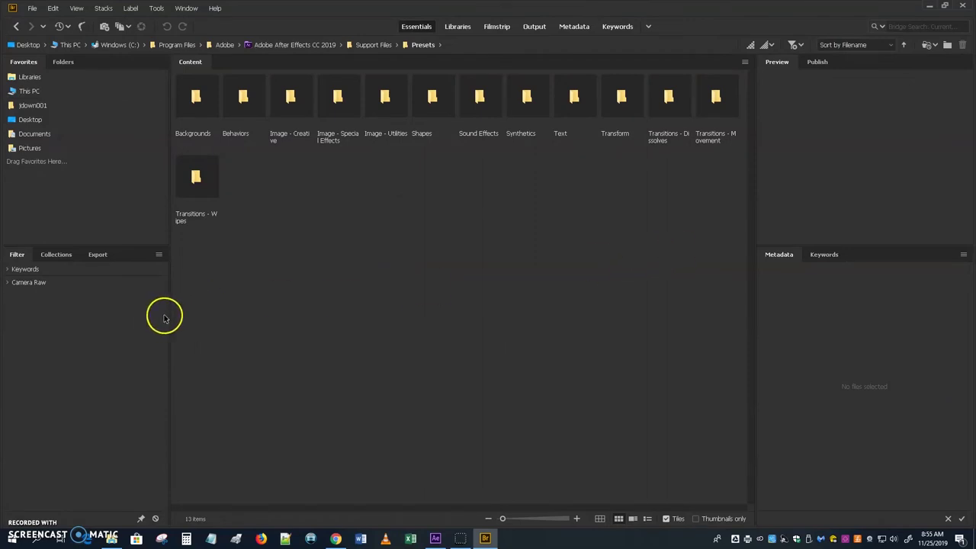
pyautogui.moveTo(169, 316); pyautogui.dragTo(149, 315)
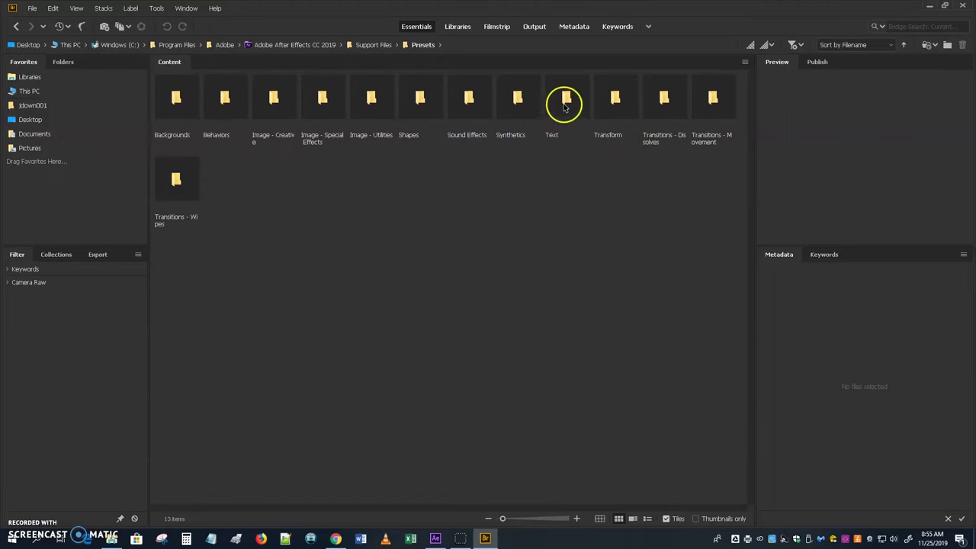
# - In Text > 3D Text, preview 3D Basic Position Z Typeon and 3D Rain Down Words & Colors
pyautogui.click(565, 105)
pyautogui.doubleClick(565, 105)
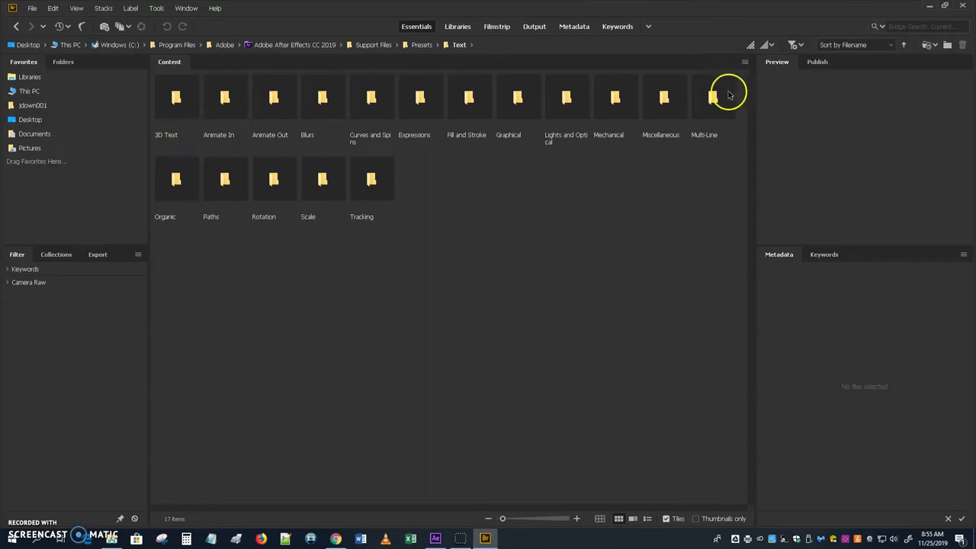
pyautogui.doubleClick(177, 101)
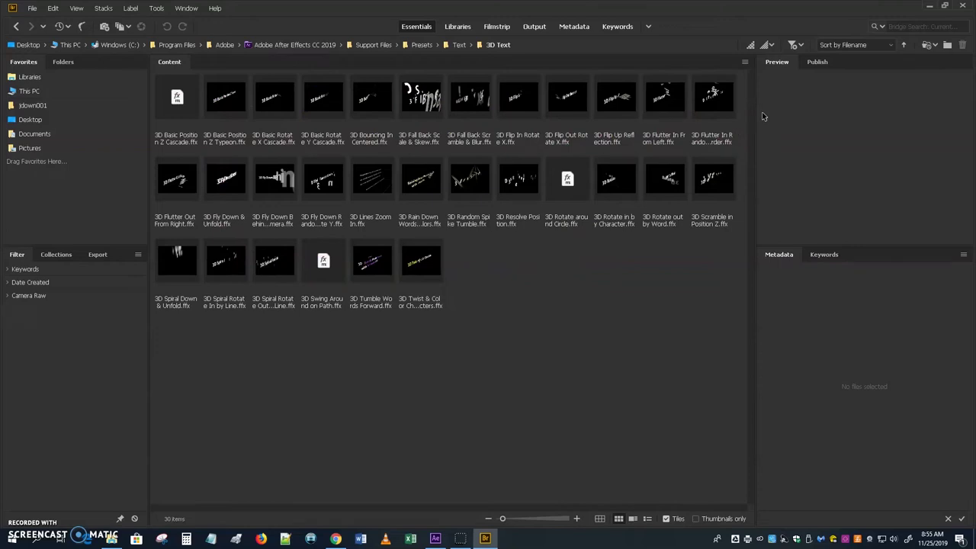
pyautogui.click(234, 101)
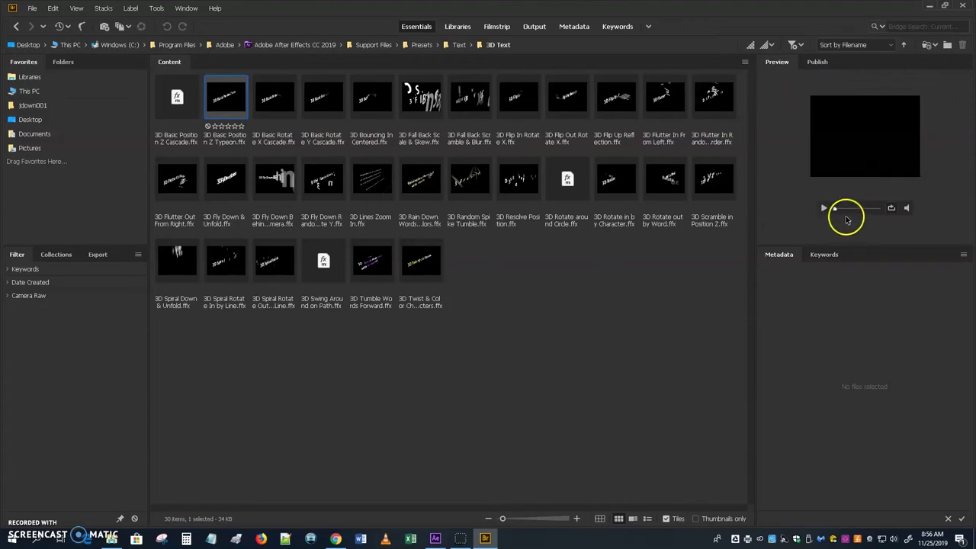
pyautogui.click(825, 209)
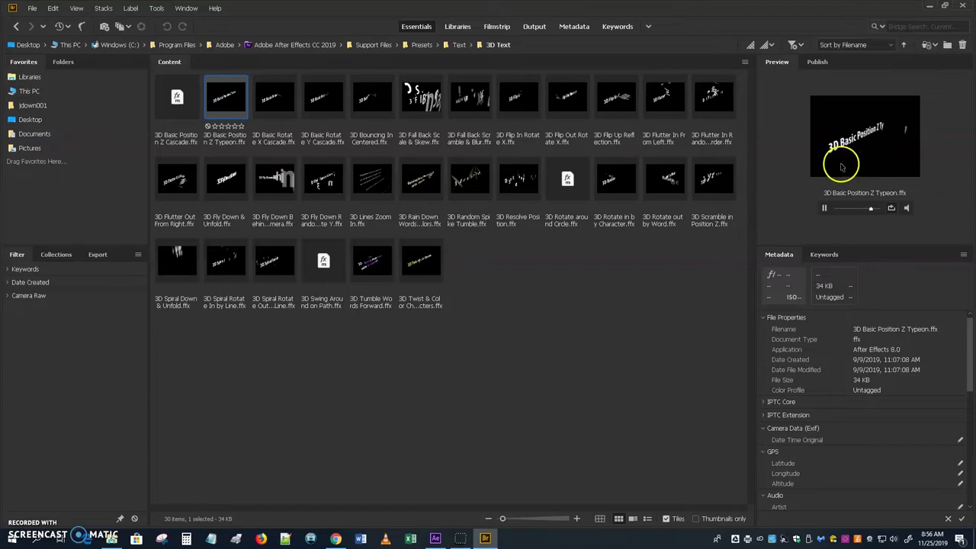
pyautogui.click(415, 187)
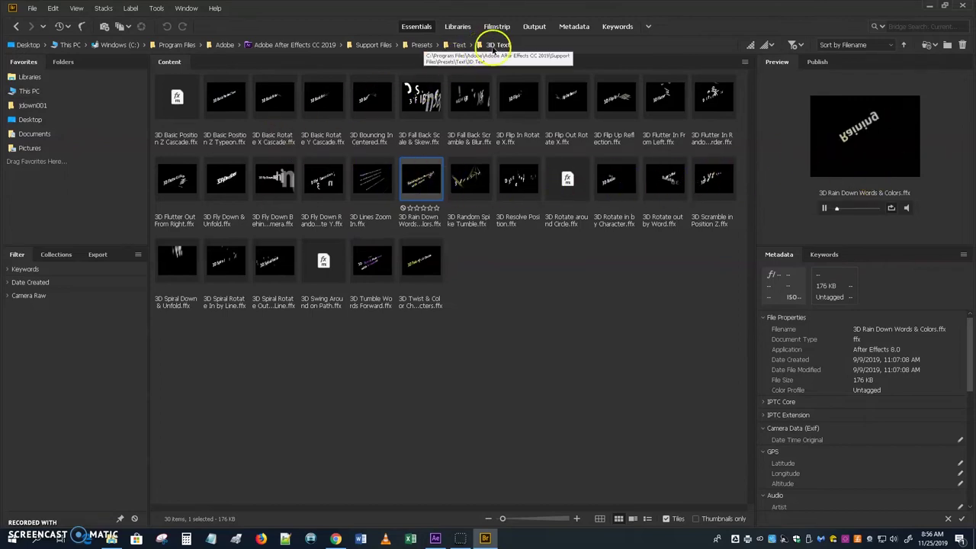
# - In the Text > Scale folder, preview the Zoom Forward and Zoom Away presets
pyautogui.click(461, 46)
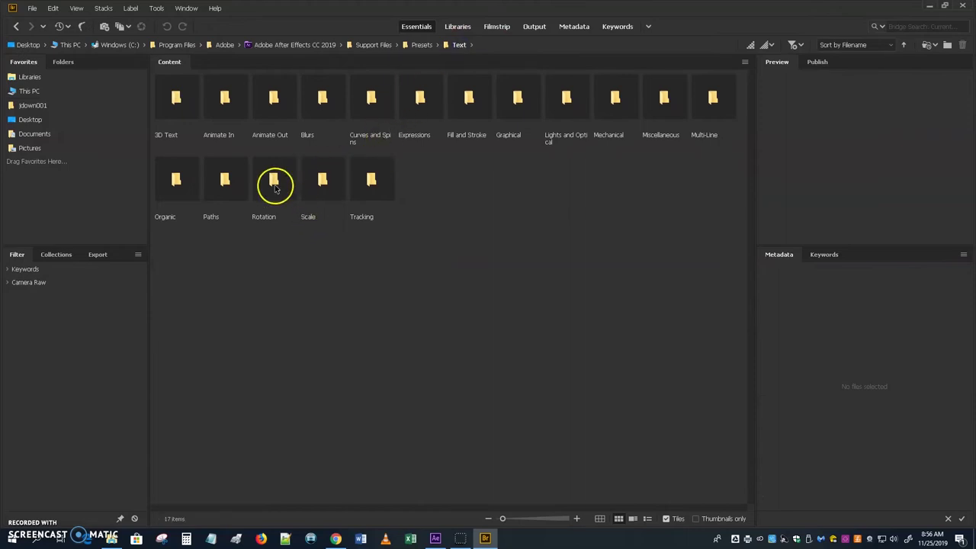
pyautogui.click(325, 183)
pyautogui.doubleClick(324, 183)
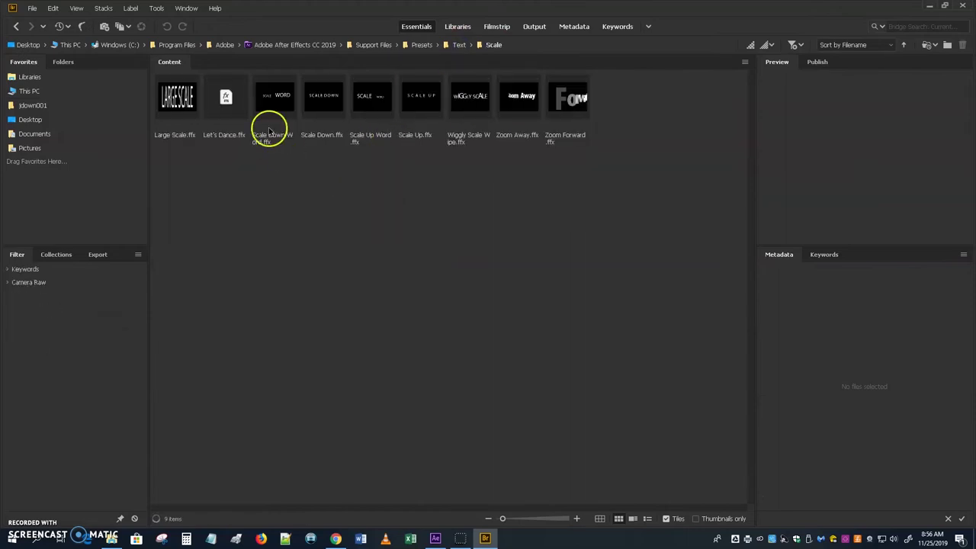
pyautogui.click(566, 101)
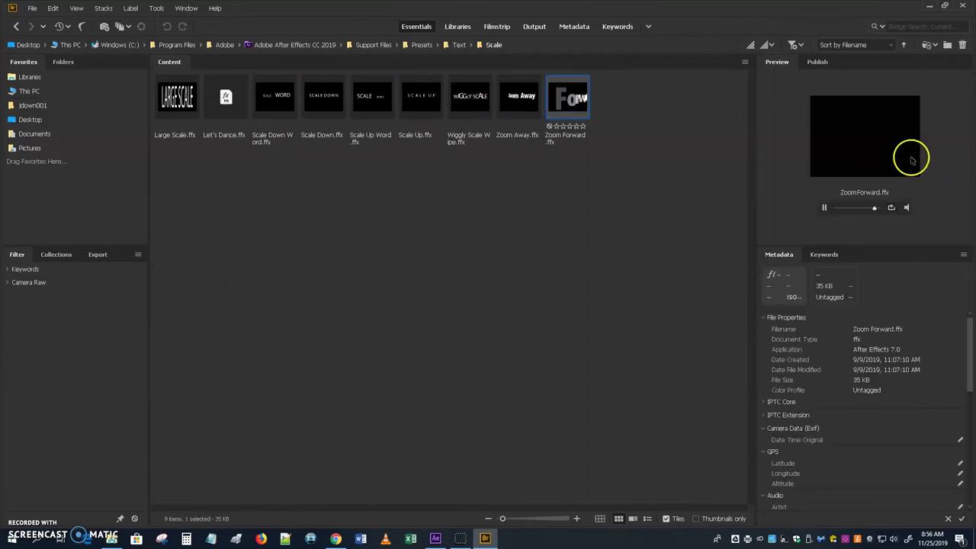
pyautogui.click(518, 105)
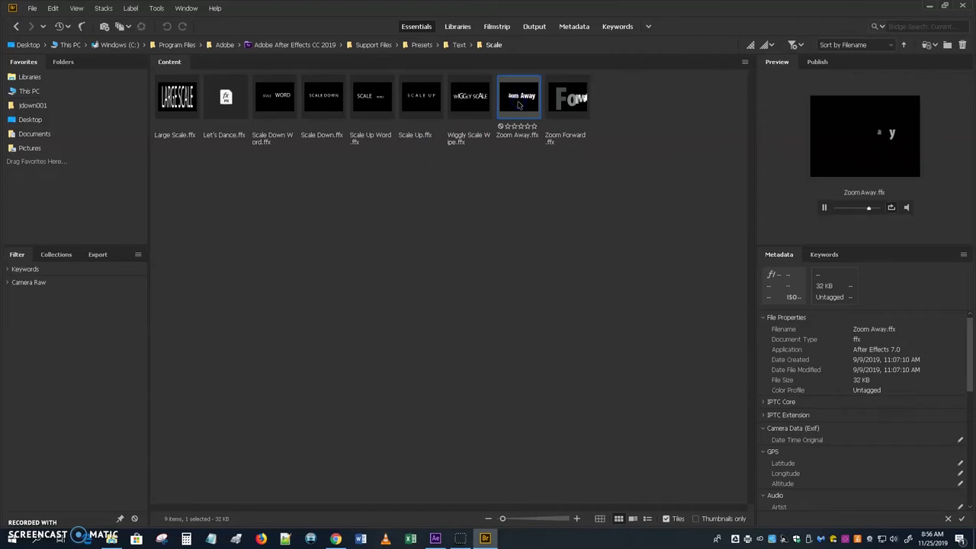
# - Preview Transporter in the Text > Blurs folder, then close Bridge
pyautogui.click(457, 44)
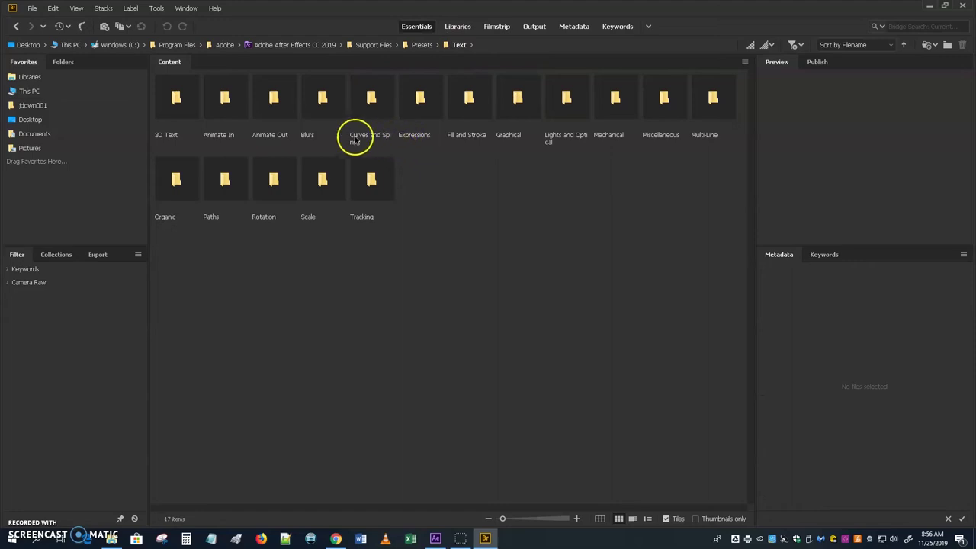
pyautogui.click(320, 99)
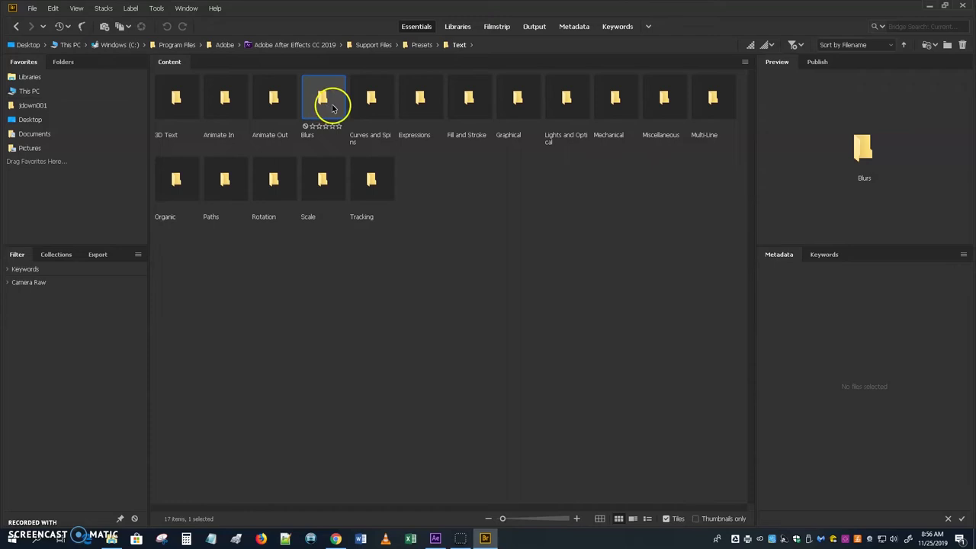
pyautogui.doubleClick(332, 108)
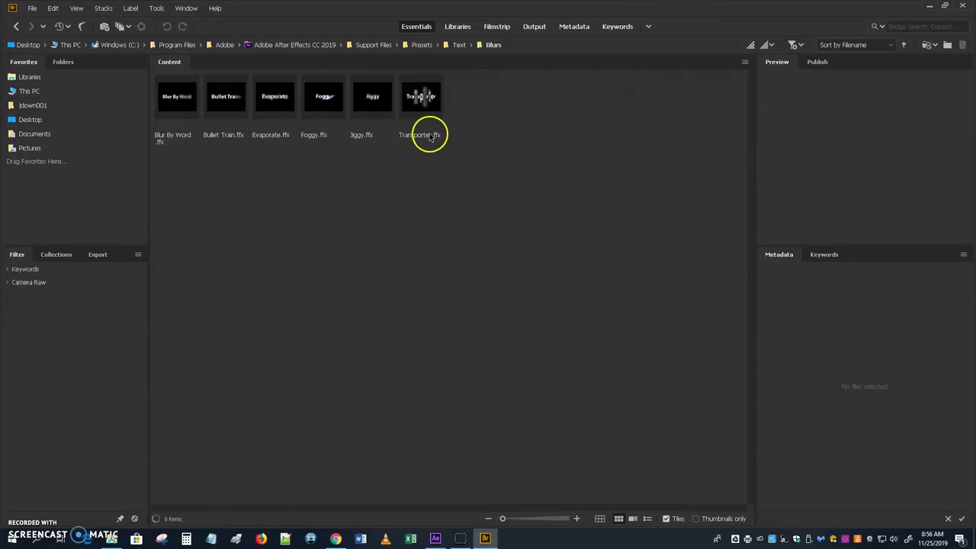
pyautogui.click(427, 102)
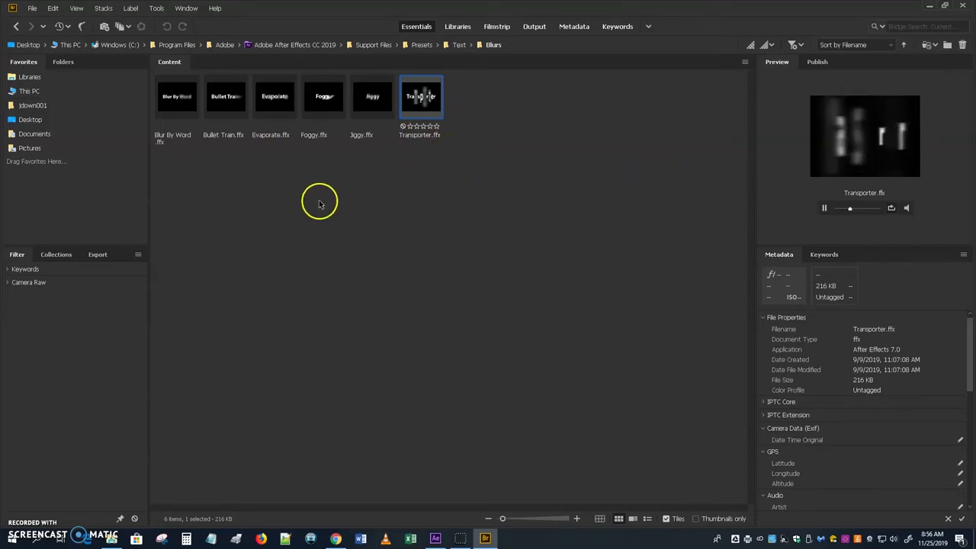
pyautogui.click(963, 6)
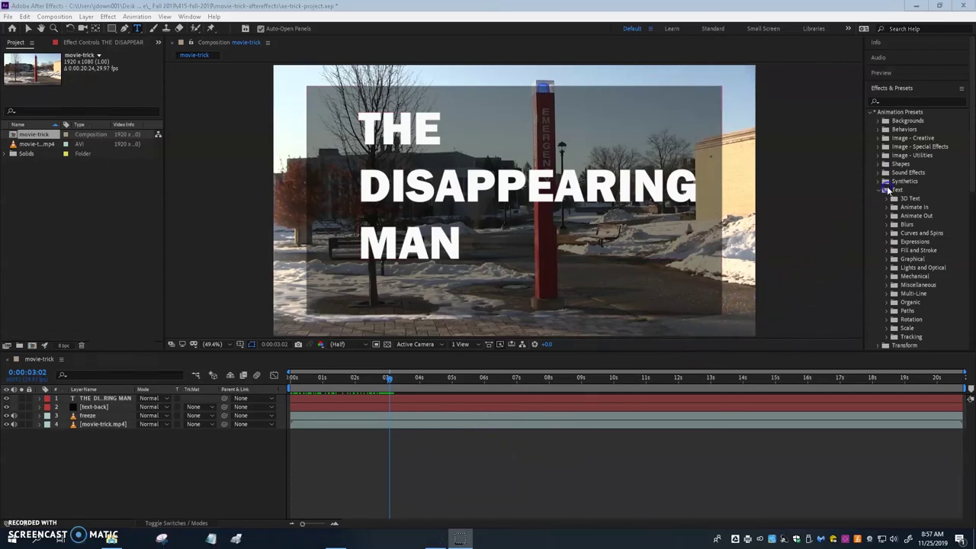
# - Drag the Transporter preset from Text > Blurs onto the title in the Composition viewer
pyautogui.click(894, 226)
pyautogui.click(918, 276)
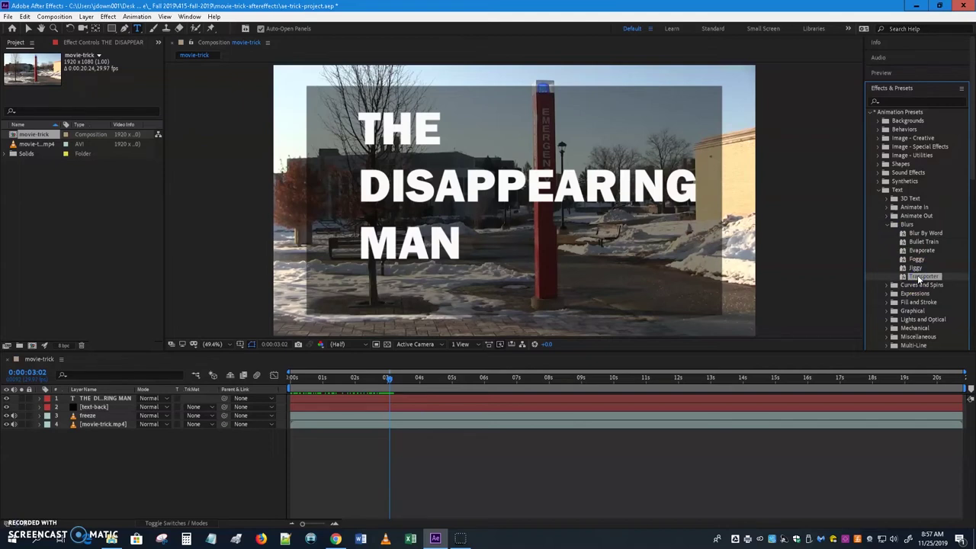
pyautogui.moveTo(918, 282); pyautogui.dragTo(469, 190)
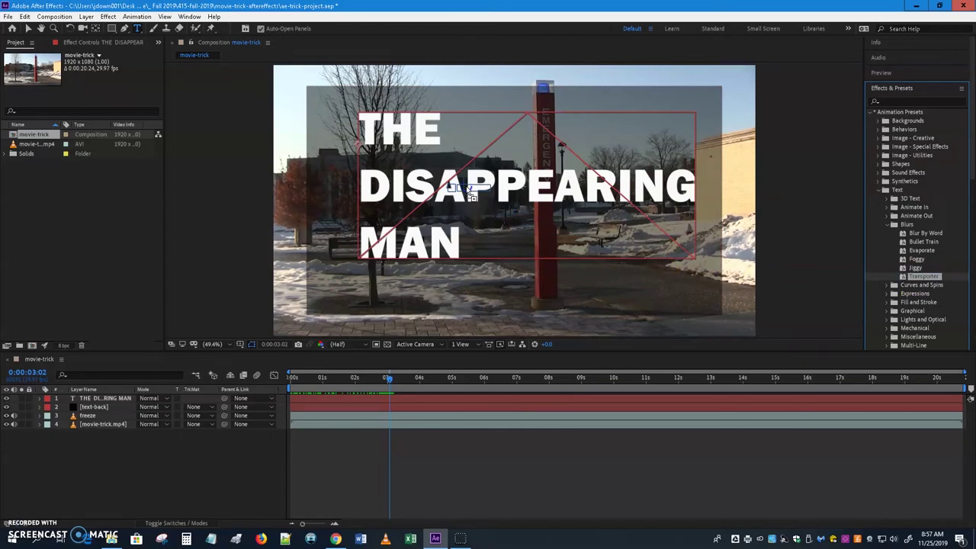
pyautogui.moveTo(469, 191); pyautogui.dragTo(468, 190)
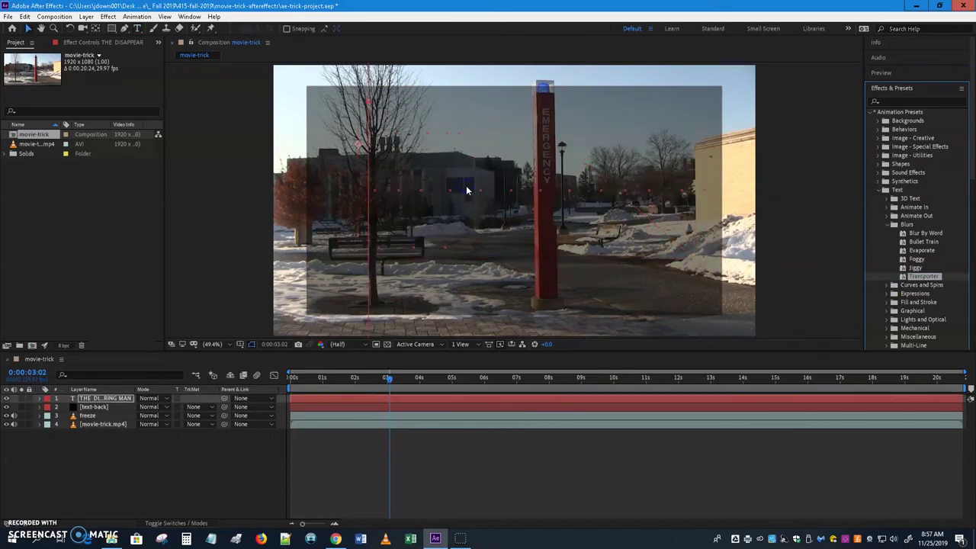
# - Select the title text layer and reveal its Range Selector Offset keyframes with U
pyautogui.click(206, 362)
pyautogui.click(19, 416)
pyautogui.moveTo(388, 377)
pyautogui.mouseDown()
pyautogui.moveTo(342, 381)
pyautogui.moveTo(486, 381)
pyautogui.moveTo(387, 385)
pyautogui.mouseUp()
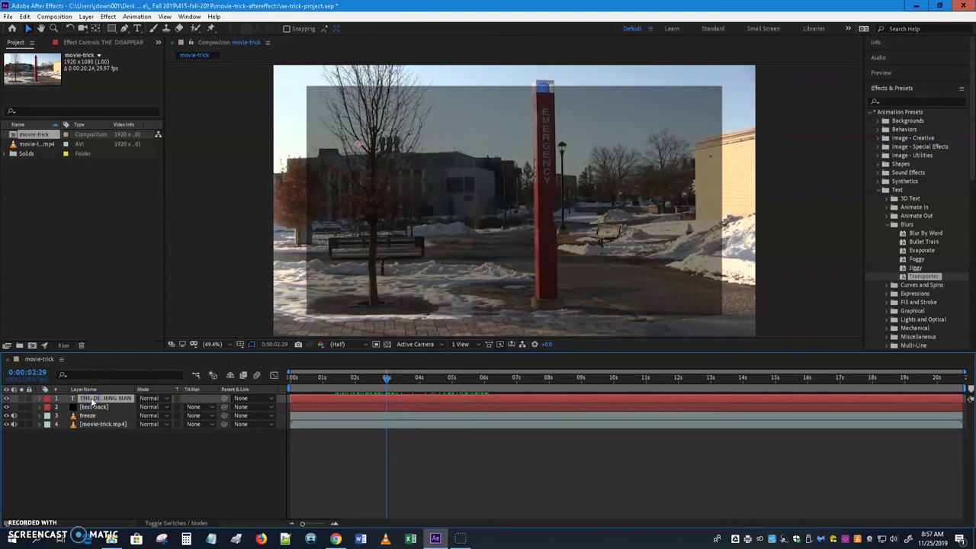
pyautogui.click(96, 455)
pyautogui.click(86, 399)
pyautogui.press('u')
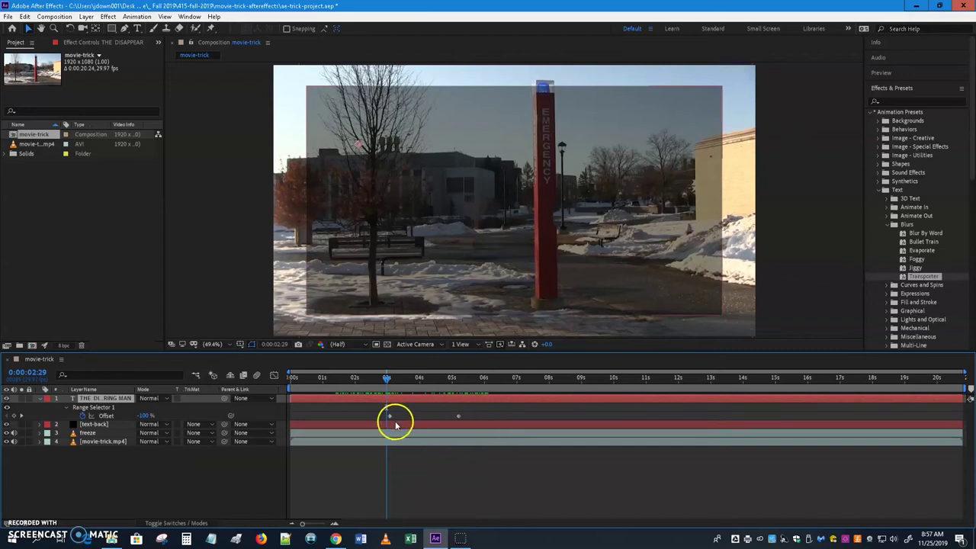
pyautogui.moveTo(386, 379); pyautogui.dragTo(363, 379)
# - Move the second Offset keyframe earlier, to about 0:00:04:12, to shorten the transport-in
pyautogui.moveTo(459, 416); pyautogui.dragTo(390, 415)
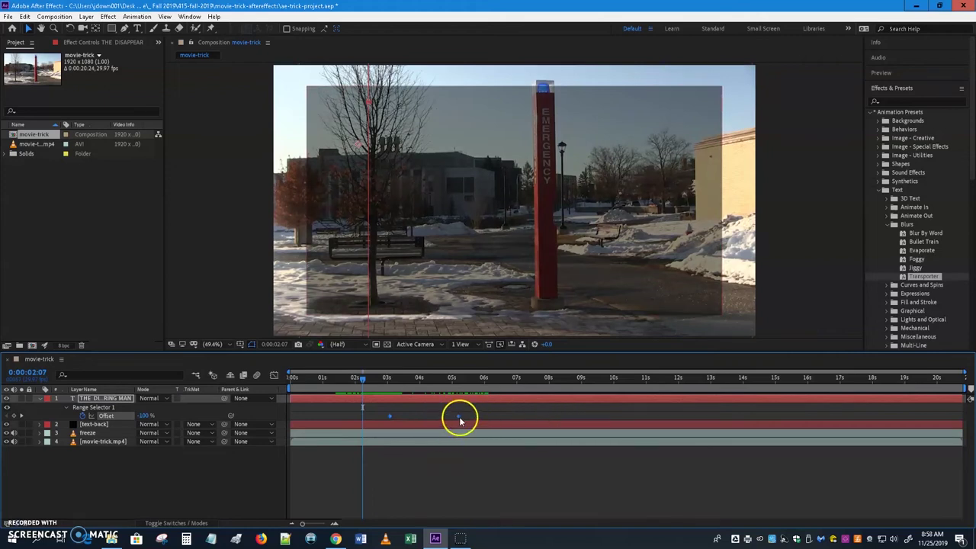
pyautogui.moveTo(461, 416); pyautogui.dragTo(460, 417)
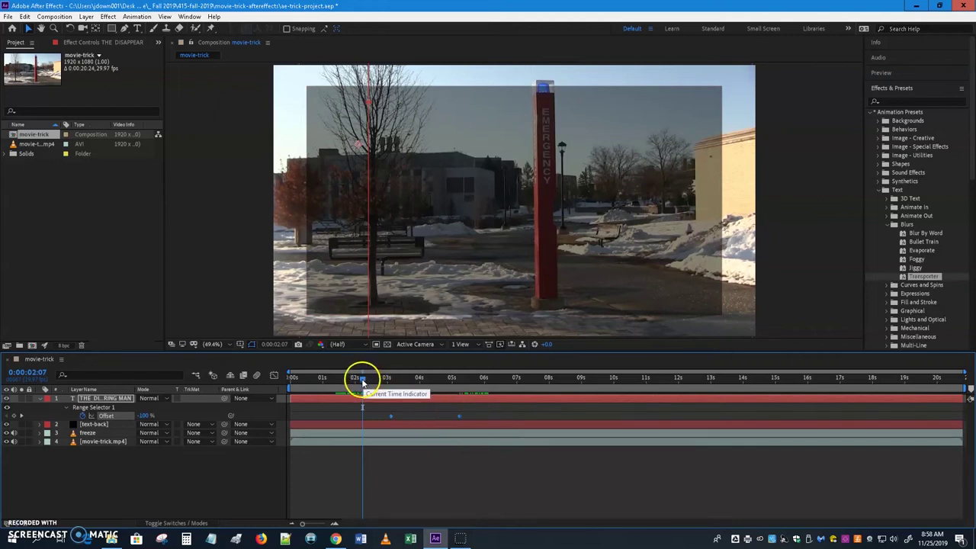
pyautogui.click(478, 421)
pyautogui.moveTo(461, 419); pyautogui.dragTo(433, 421)
pyautogui.moveTo(363, 379)
pyautogui.mouseDown()
pyautogui.moveTo(433, 386)
pyautogui.moveTo(377, 392)
pyautogui.mouseUp()
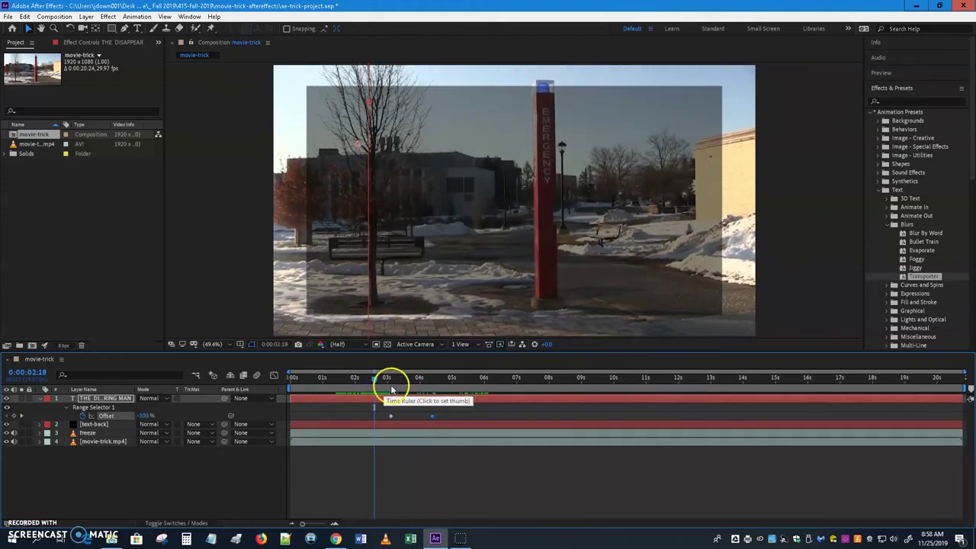
# - Preview the composition from the first frame and stop once the title has fully materialised
pyautogui.click(883, 74)
pyautogui.click(893, 88)
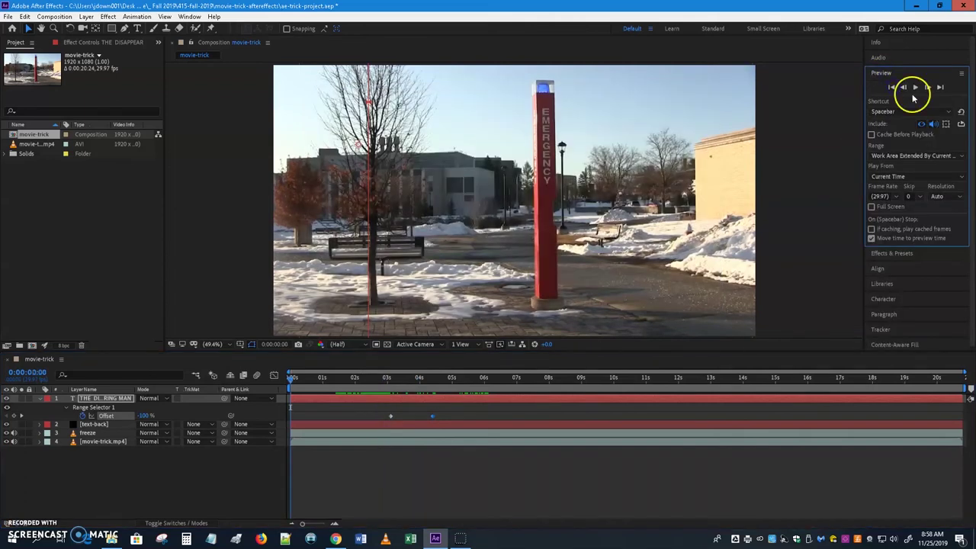
pyautogui.click(915, 87)
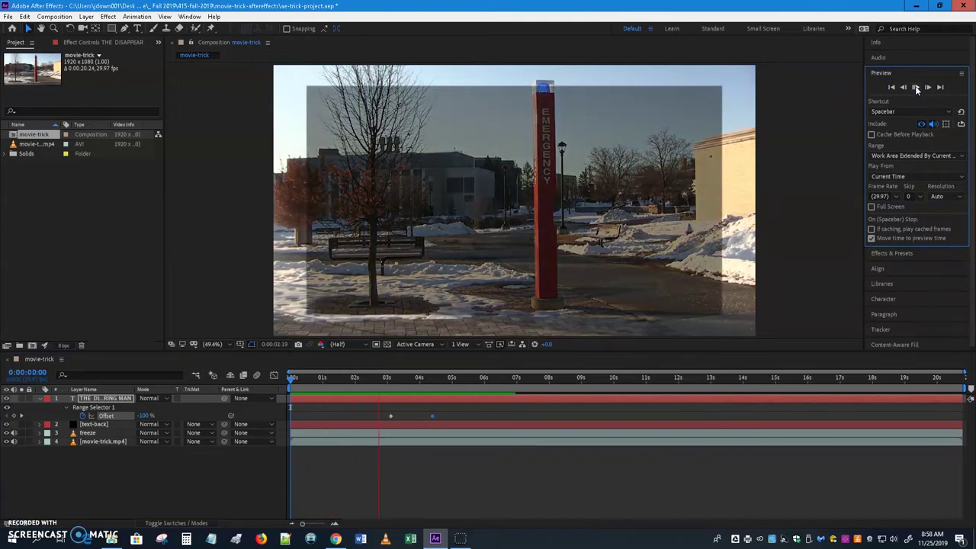
pyautogui.click(917, 88)
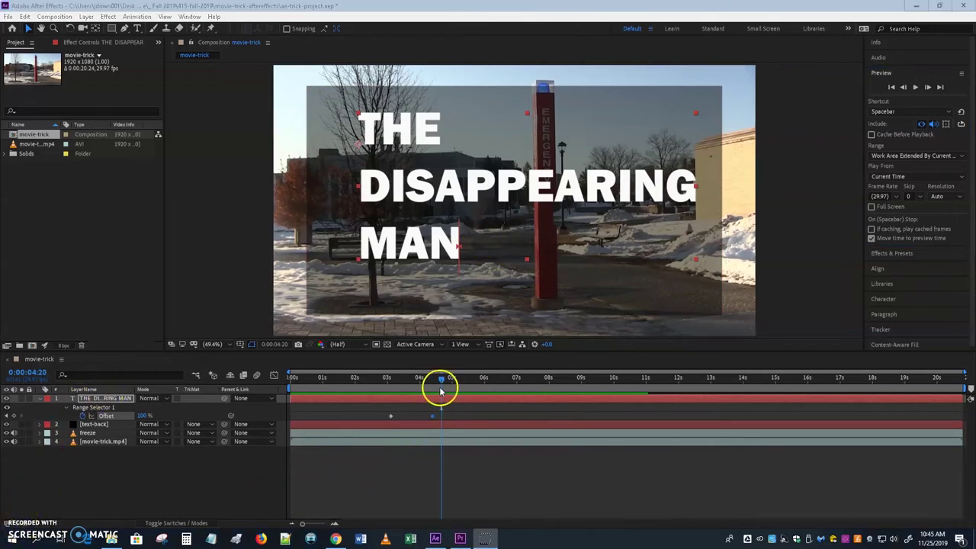
pyautogui.moveTo(444, 379); pyautogui.dragTo(629, 394)
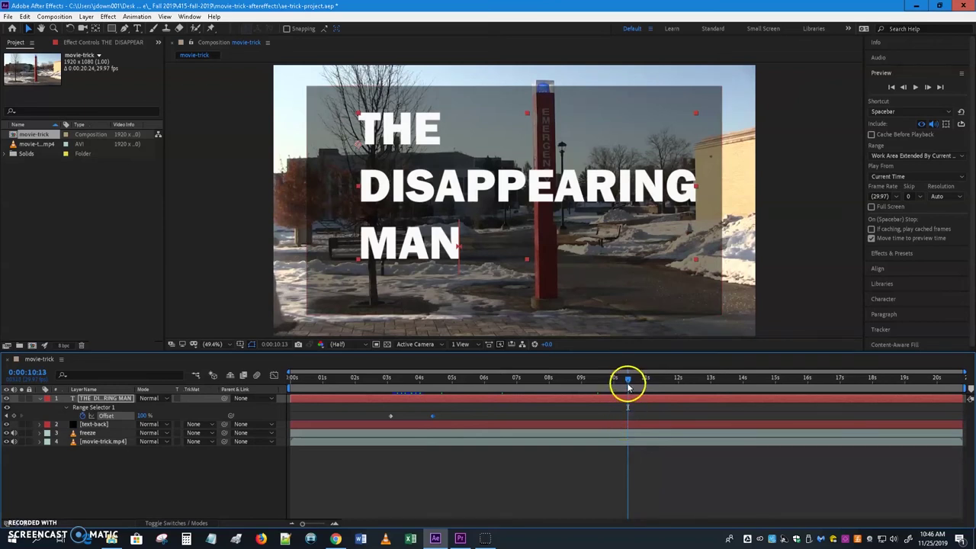
pyautogui.moveTo(628, 385); pyautogui.dragTo(614, 385)
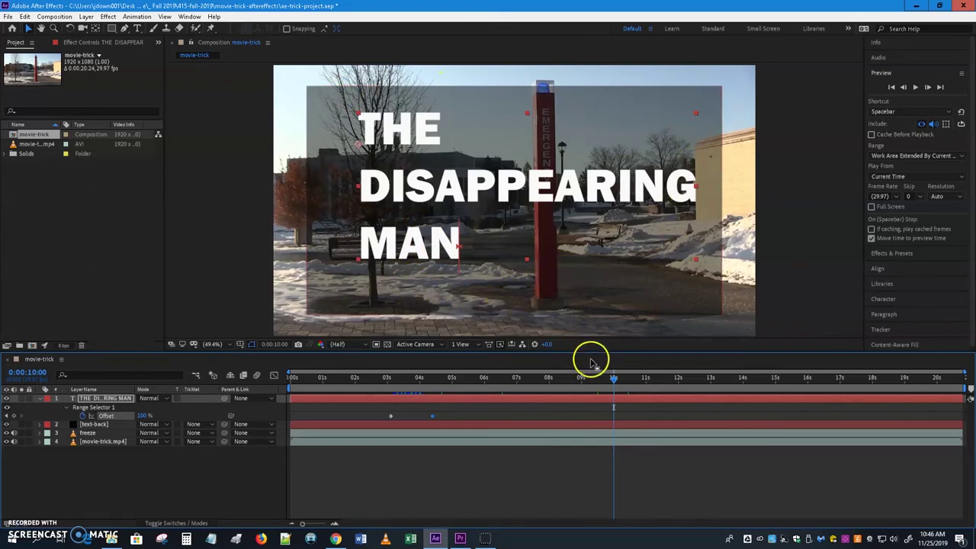
pyautogui.click(453, 421)
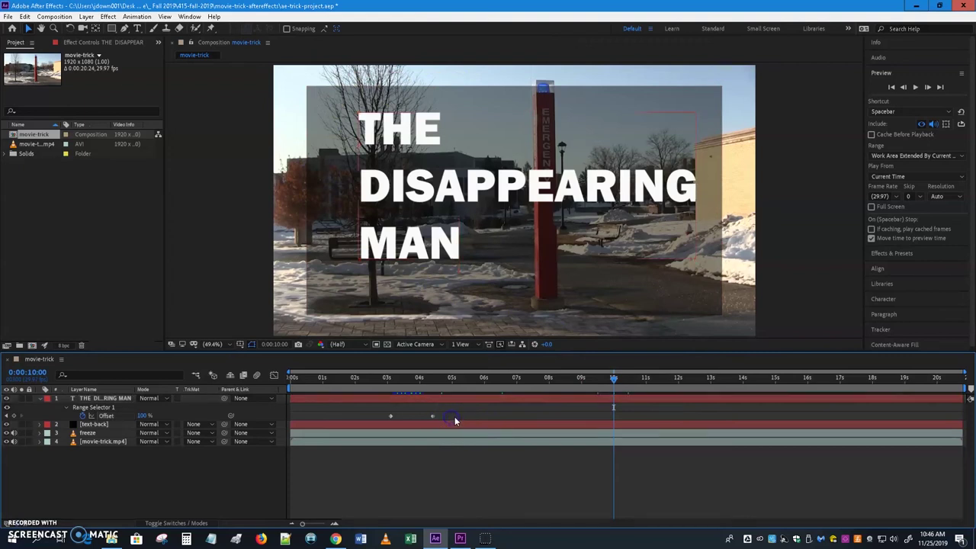
pyautogui.moveTo(437, 420); pyautogui.dragTo(386, 421)
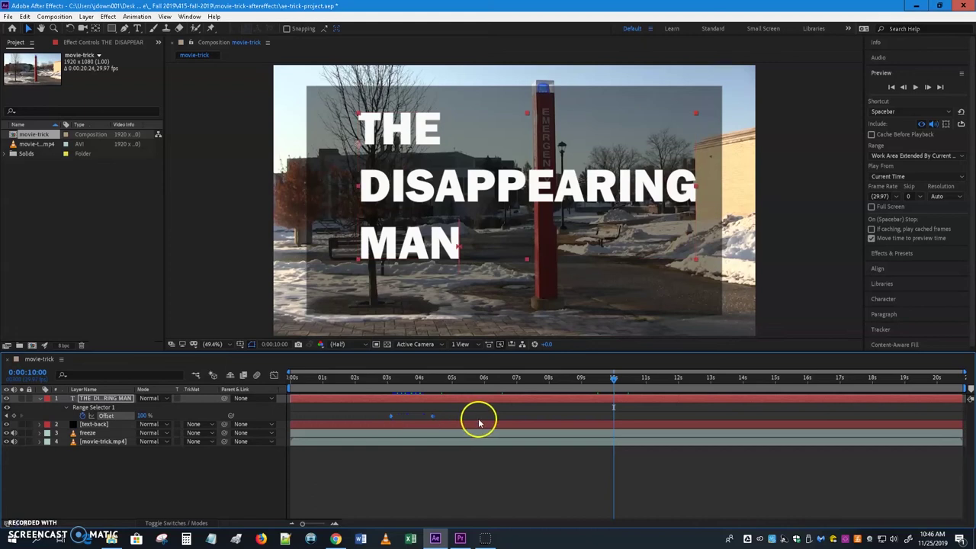
pyautogui.click(474, 424)
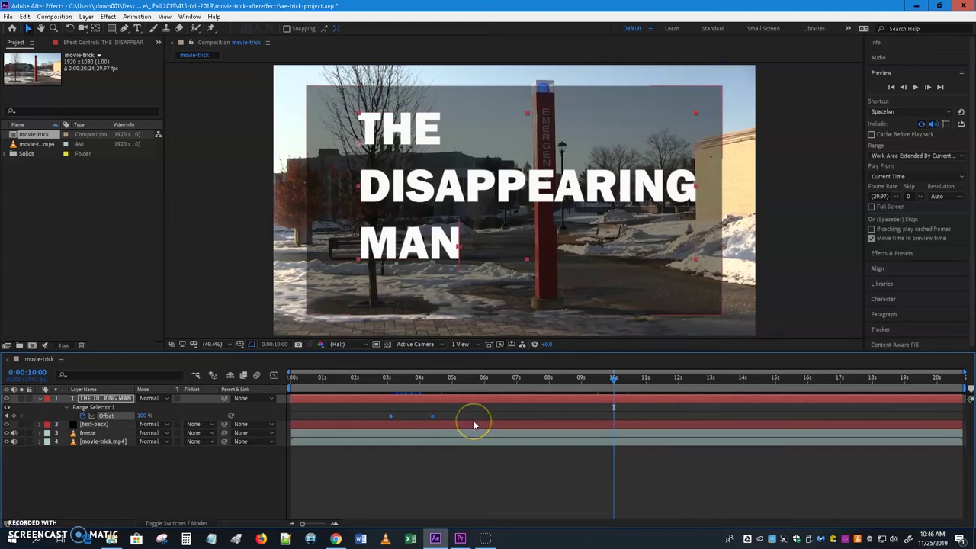
pyautogui.moveTo(613, 378); pyautogui.dragTo(516, 389)
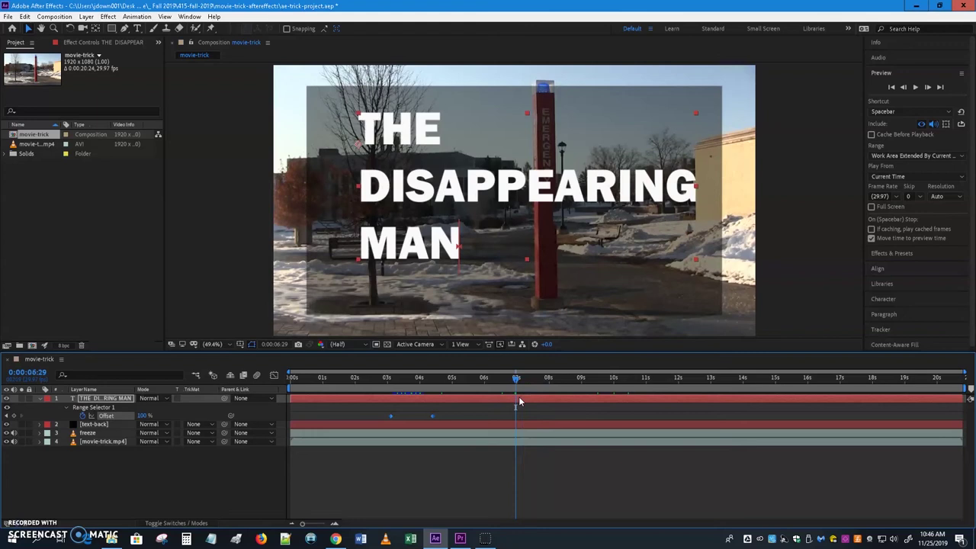
# - Paste the Offset keyframes near 7–8 seconds and reverse them so the title transports out
pyautogui.hotkey('ctrl', 'v')
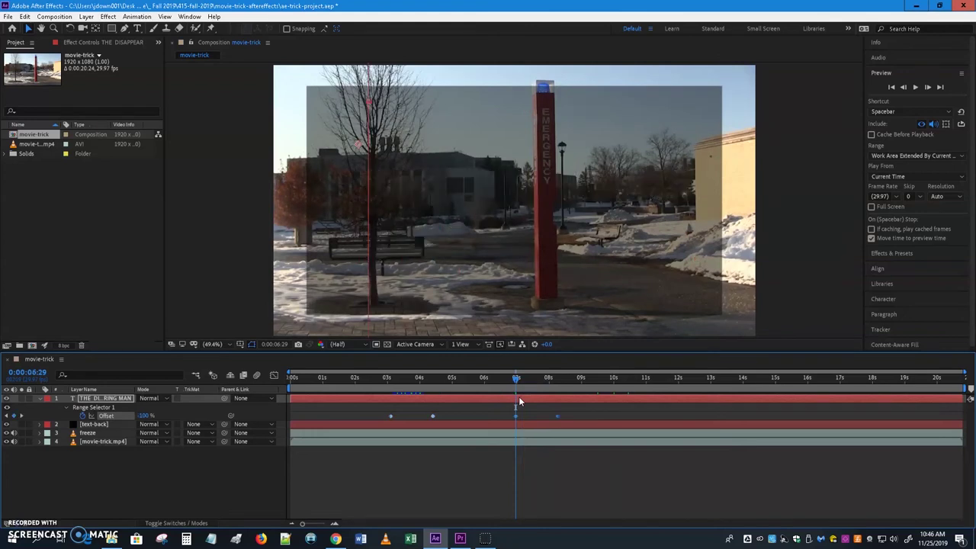
pyautogui.moveTo(552, 431); pyautogui.dragTo(557, 419)
pyautogui.rightClick(557, 420)
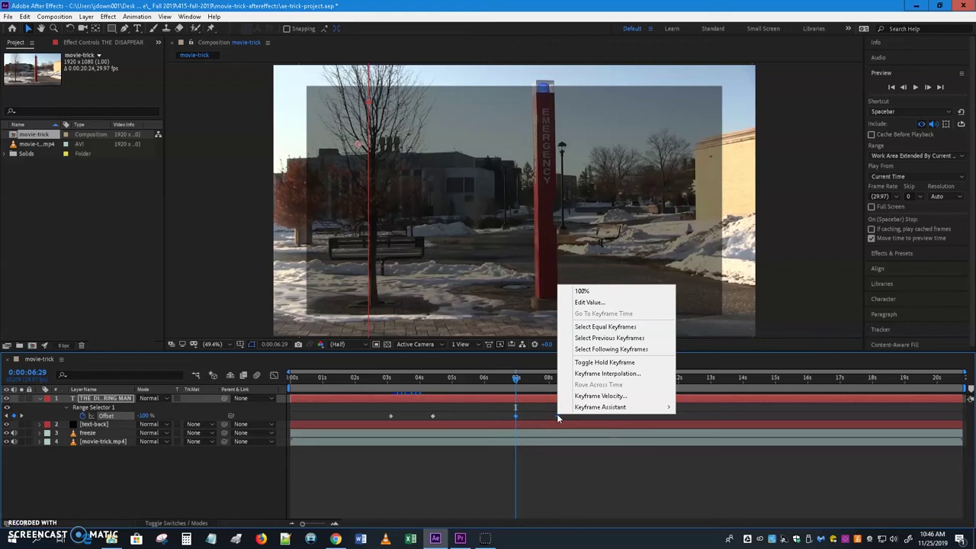
pyautogui.moveTo(586, 408)
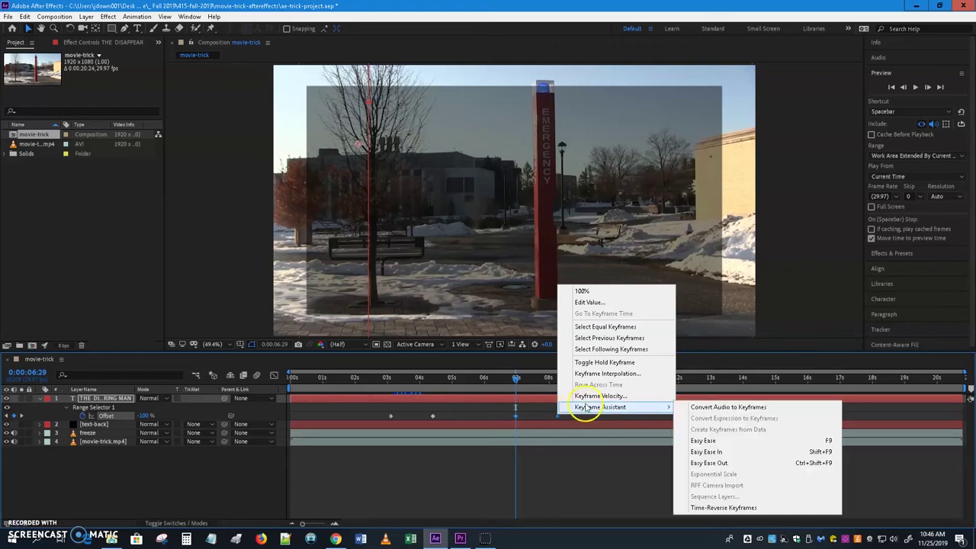
pyautogui.click(709, 507)
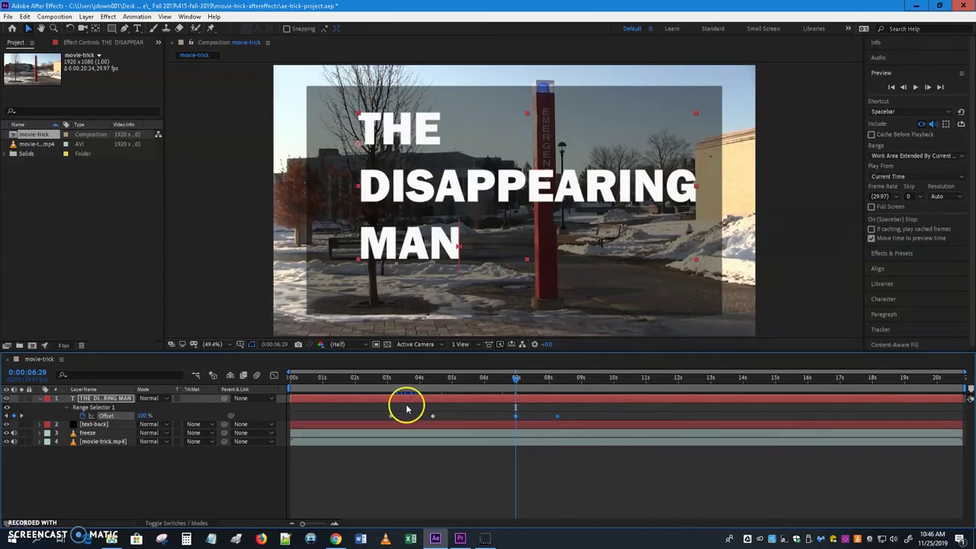
pyautogui.moveTo(515, 381); pyautogui.dragTo(363, 385)
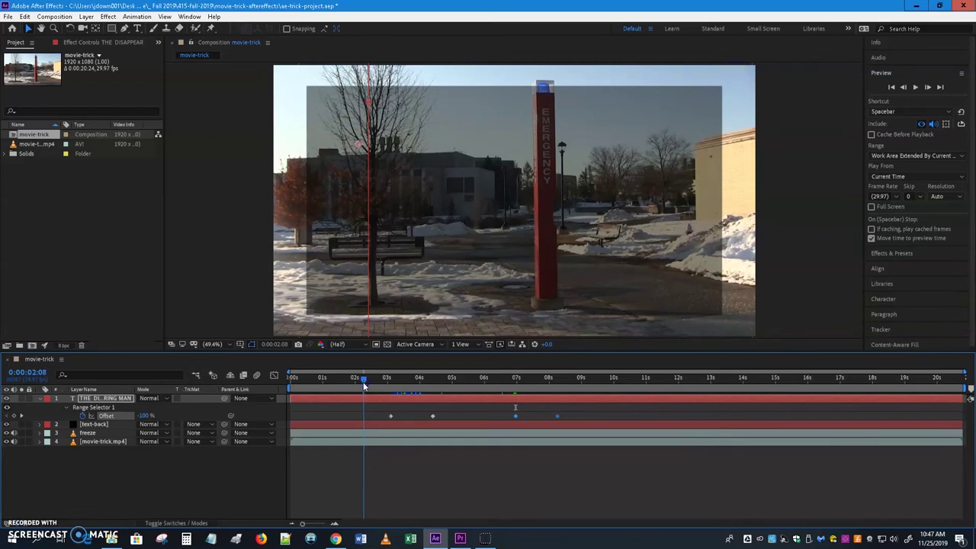
pyautogui.moveTo(364, 385); pyautogui.dragTo(616, 391)
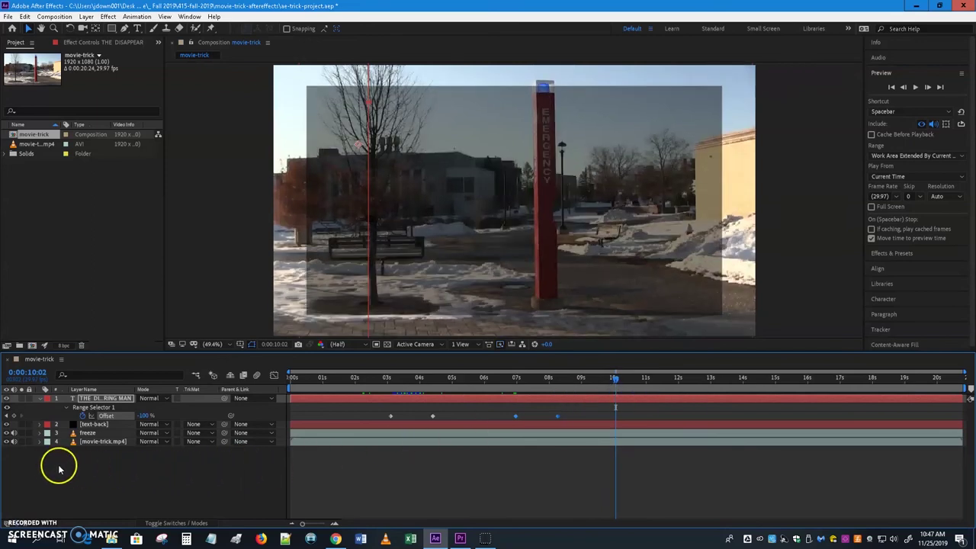
# - Add a 49% Opacity keyframe at 09:00 on the text-back box
pyautogui.click(40, 423)
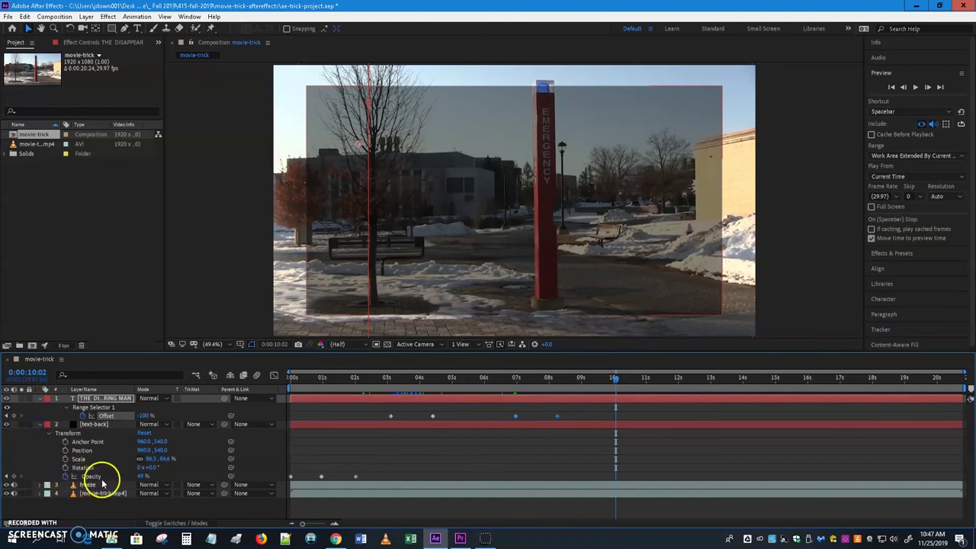
pyautogui.moveTo(357, 480)
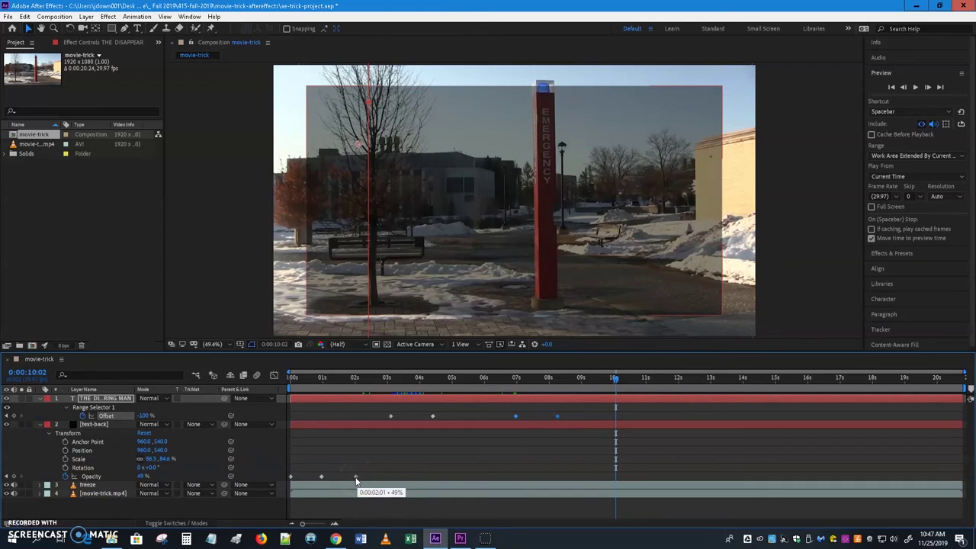
pyautogui.click(356, 478)
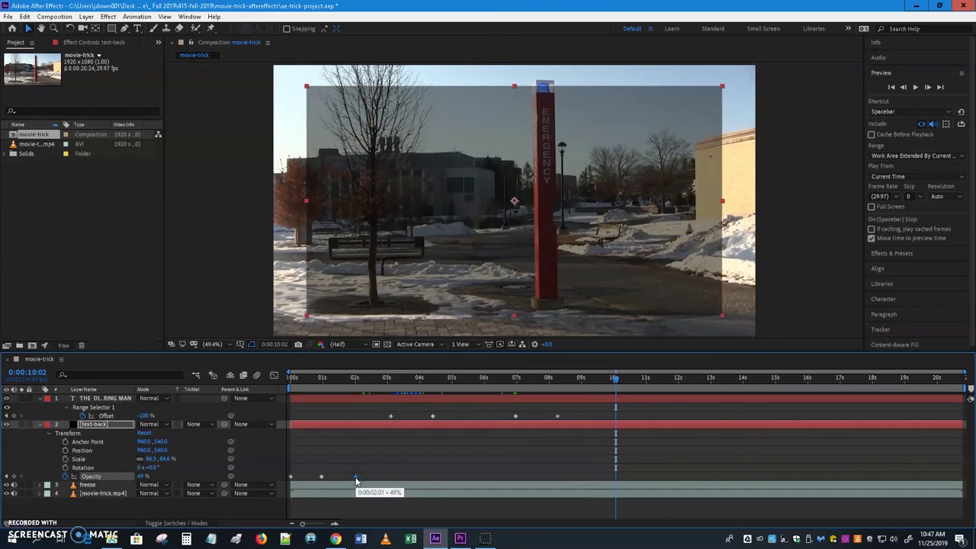
pyautogui.moveTo(616, 384); pyautogui.dragTo(581, 389)
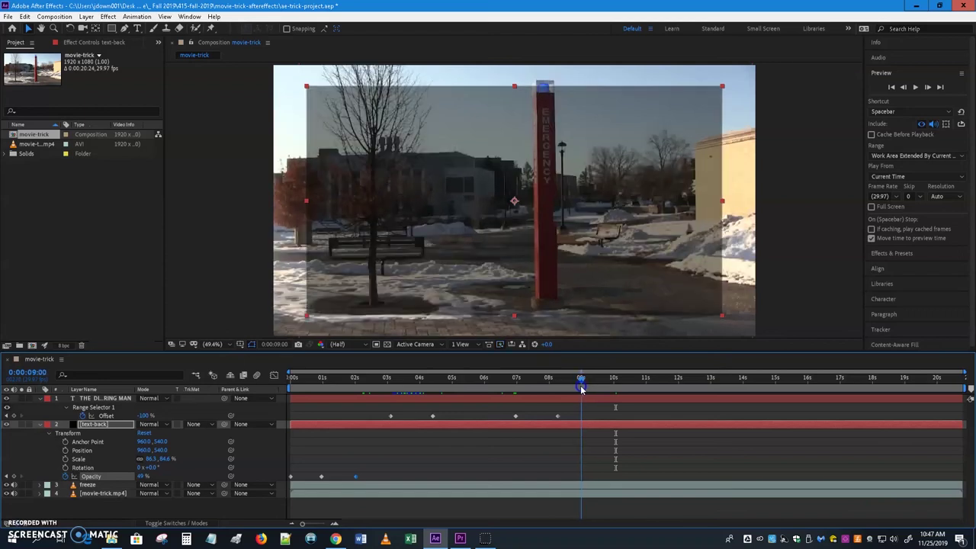
pyautogui.click(581, 477)
# - Set the box's Opacity to 0% at 10:01, then collapse both layers
pyautogui.click(584, 378)
pyautogui.moveTo(594, 380); pyautogui.dragTo(616, 380)
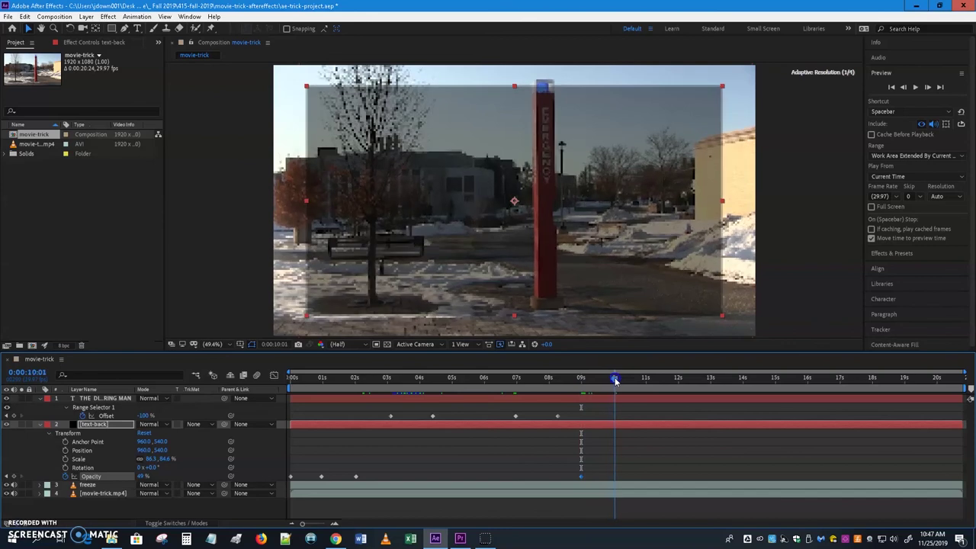
pyautogui.click(141, 476)
pyautogui.write('0')
pyautogui.press('Return')
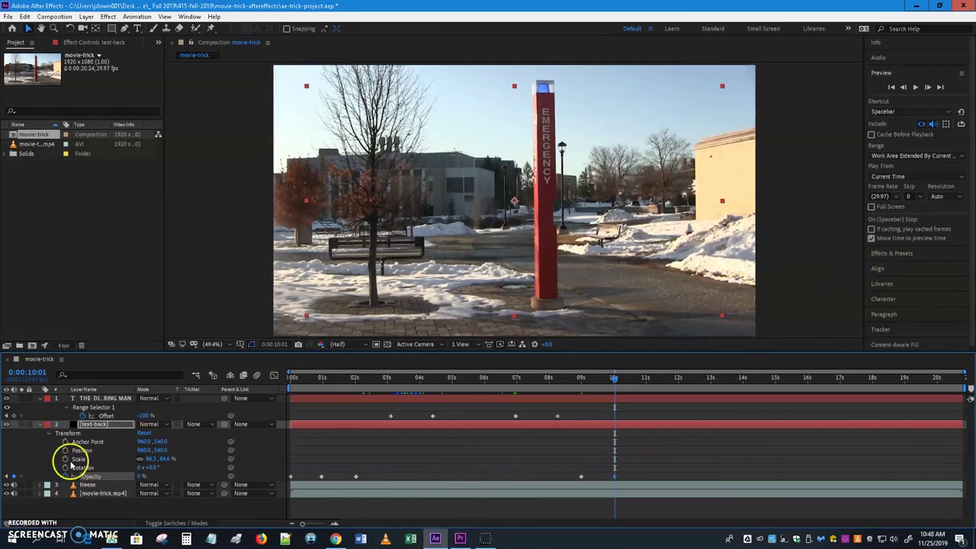
pyautogui.click(39, 399)
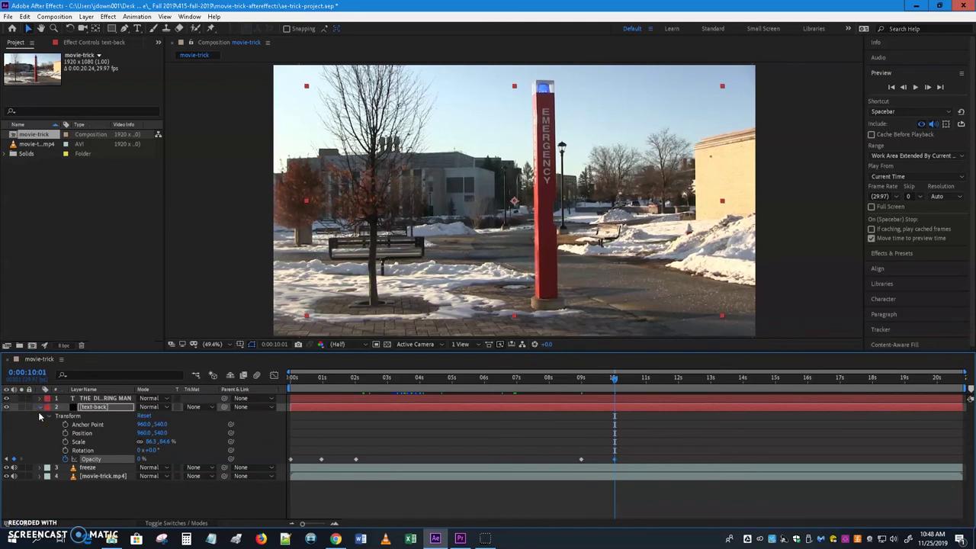
pyautogui.click(40, 408)
pyautogui.click(61, 460)
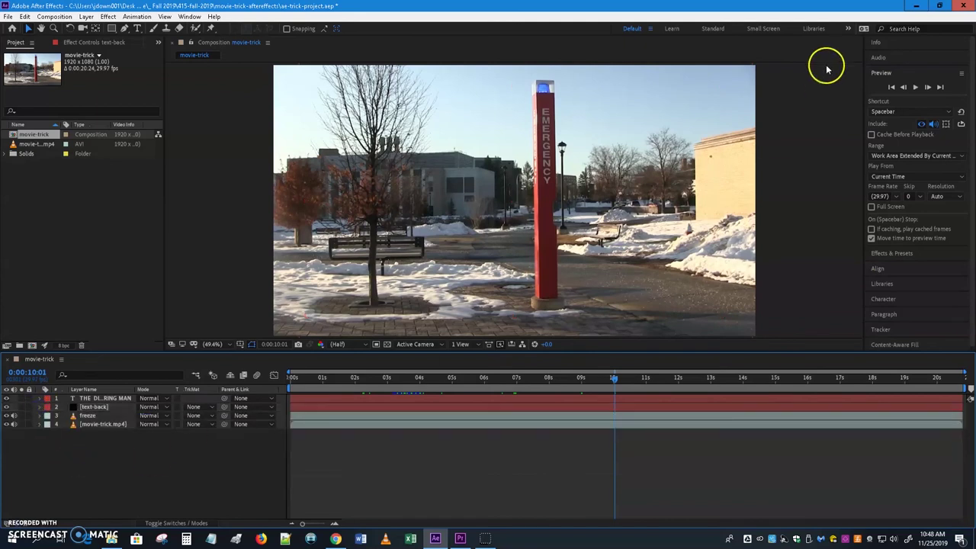
pyautogui.click(892, 89)
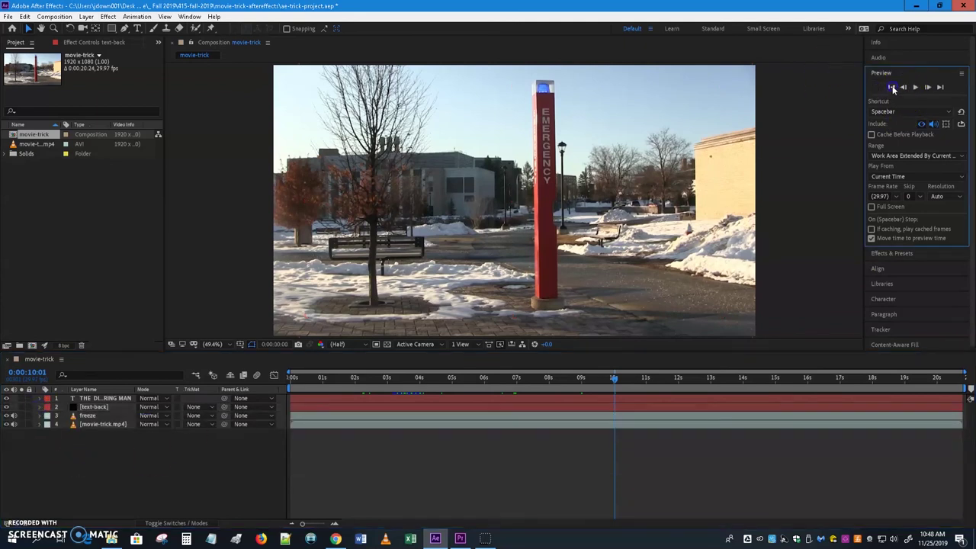
pyautogui.click(919, 93)
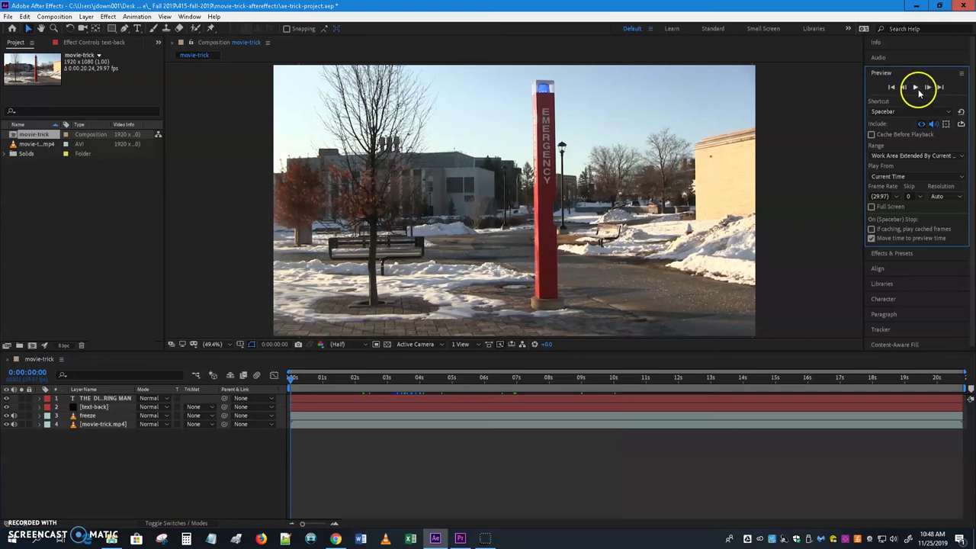
pyautogui.click(916, 89)
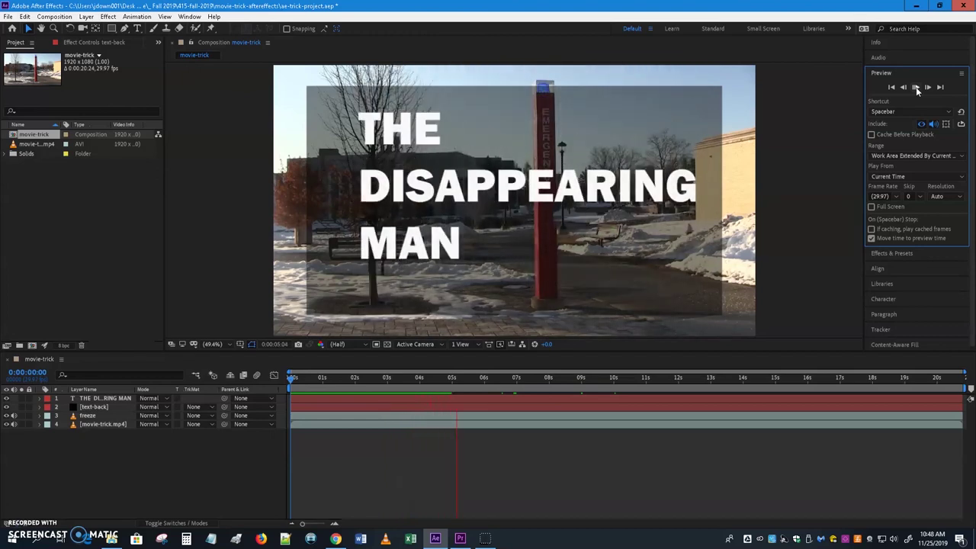
pyautogui.click(916, 87)
pyautogui.click(917, 87)
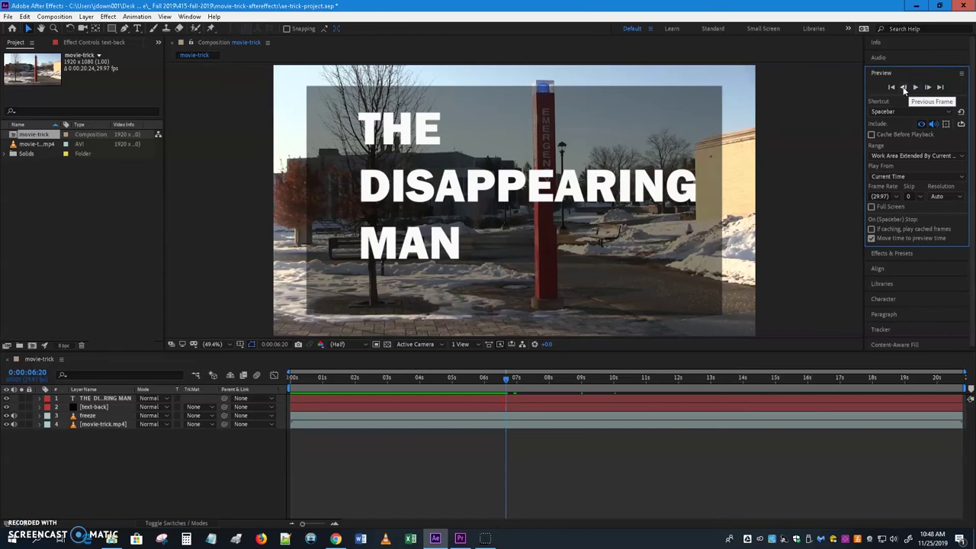
pyautogui.click(905, 87)
pyautogui.click(904, 88)
pyautogui.click(917, 87)
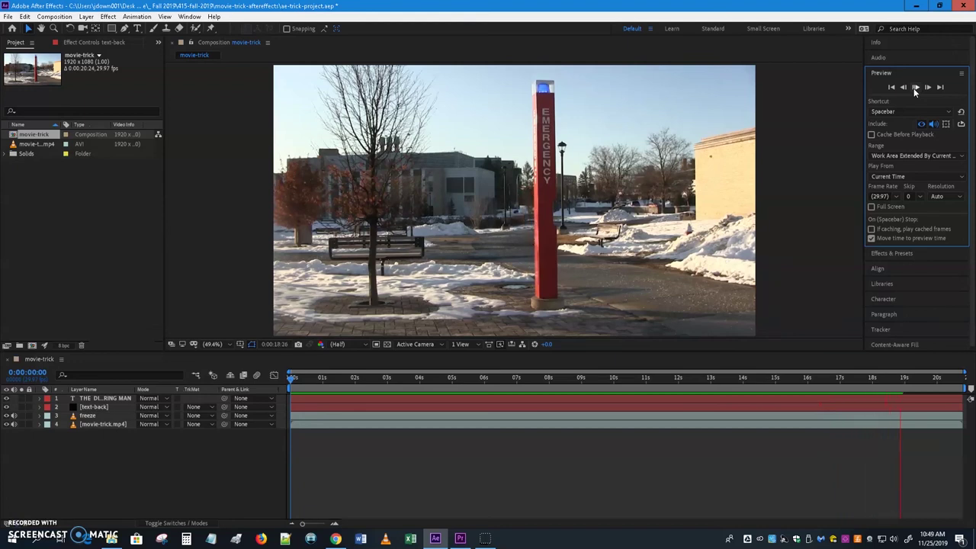
# - Preview the final seconds of the composition around the 20-second mark
pyautogui.click(915, 89)
pyautogui.moveTo(962, 379); pyautogui.dragTo(940, 382)
pyautogui.press('space')
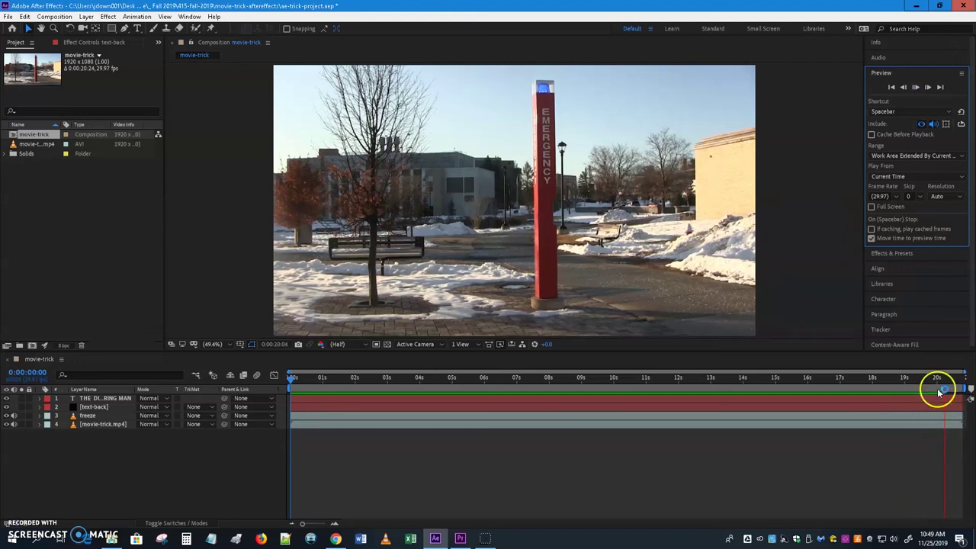
pyautogui.click(915, 87)
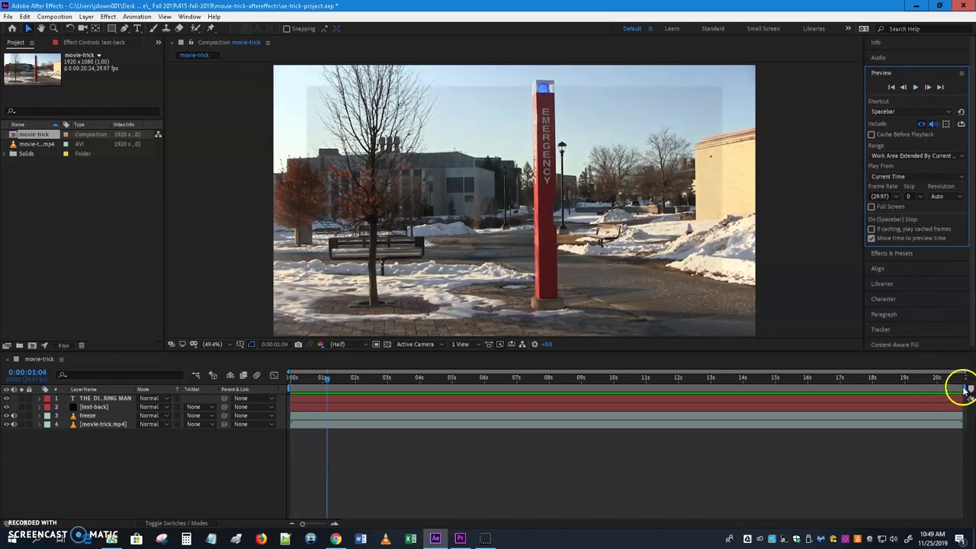
# - End the work area at about 20 seconds and save the project
pyautogui.moveTo(964, 389); pyautogui.dragTo(937, 387)
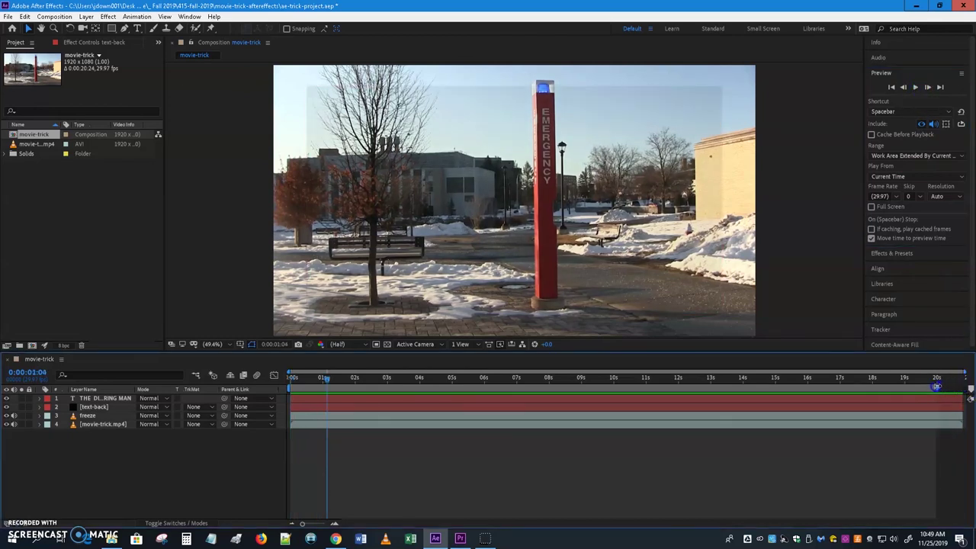
pyautogui.click(549, 460)
pyautogui.hotkey('ctrl', 's')
# - Send the movie-trick composition to the Adobe Media Encoder queue via File > Export
pyautogui.click(8, 17)
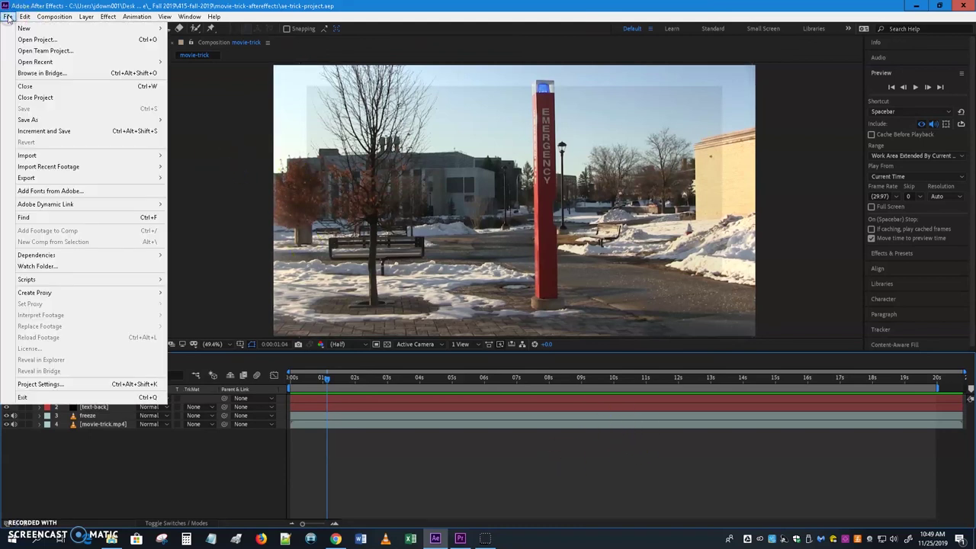
pyautogui.moveTo(16, 64)
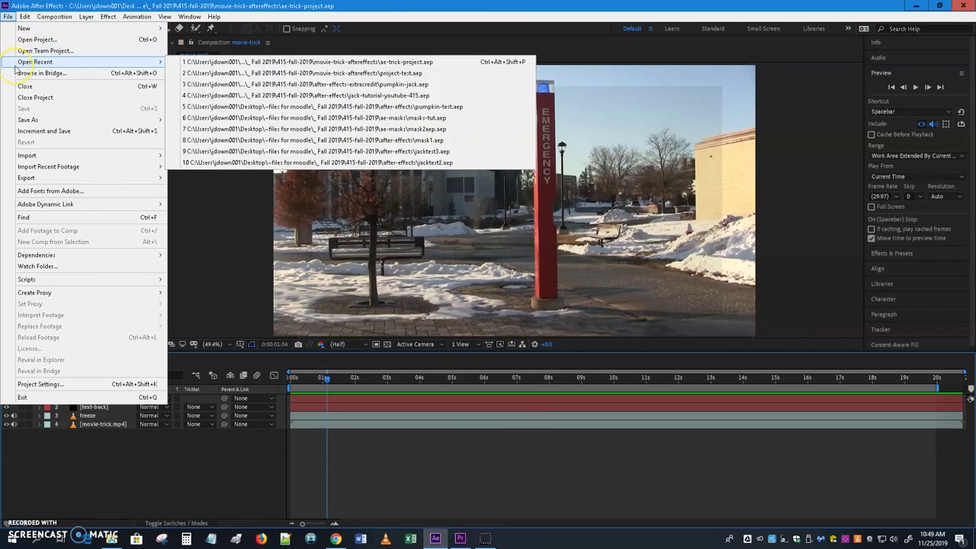
pyautogui.moveTo(124, 177)
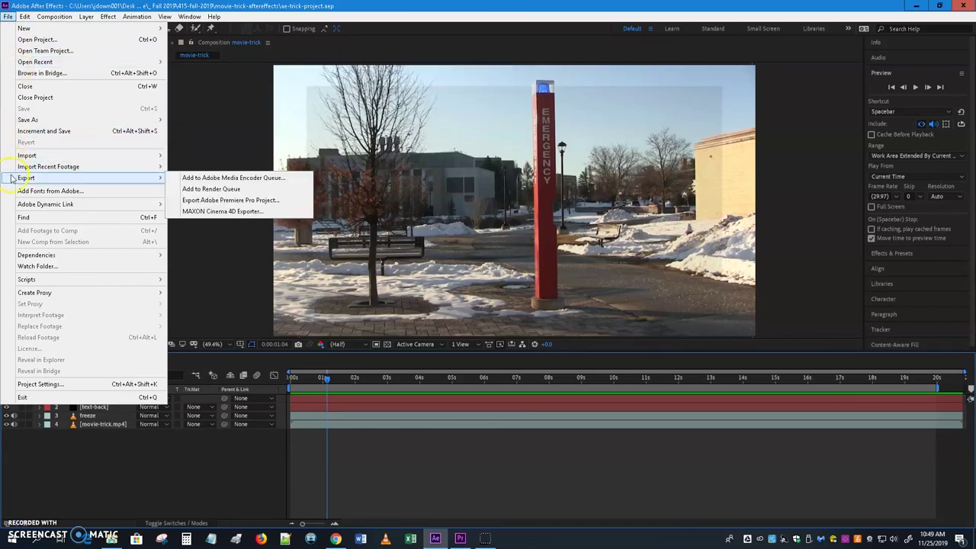
pyautogui.click(229, 178)
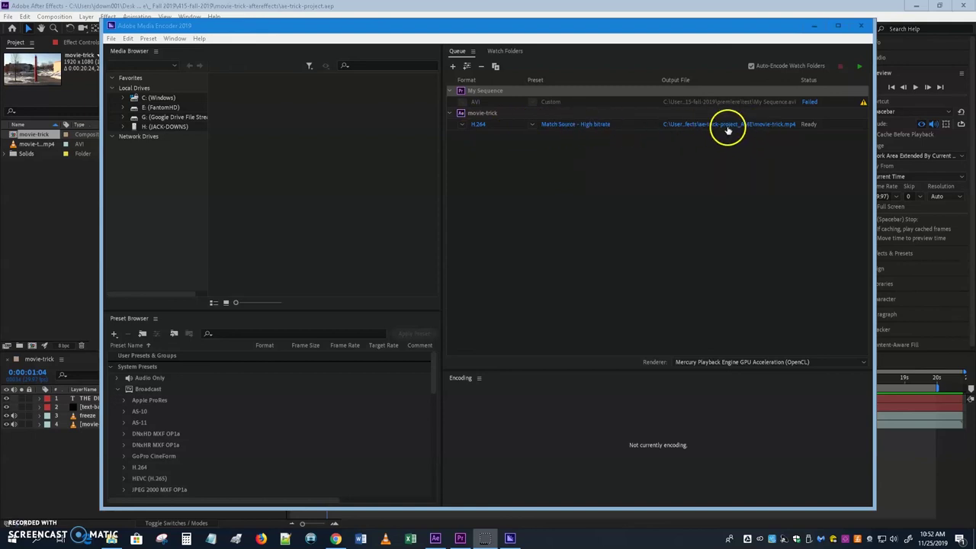
# - Prefix the output file name so it ends in 'final movie-trick.mp4', then start encoding the queue
pyautogui.click(759, 125)
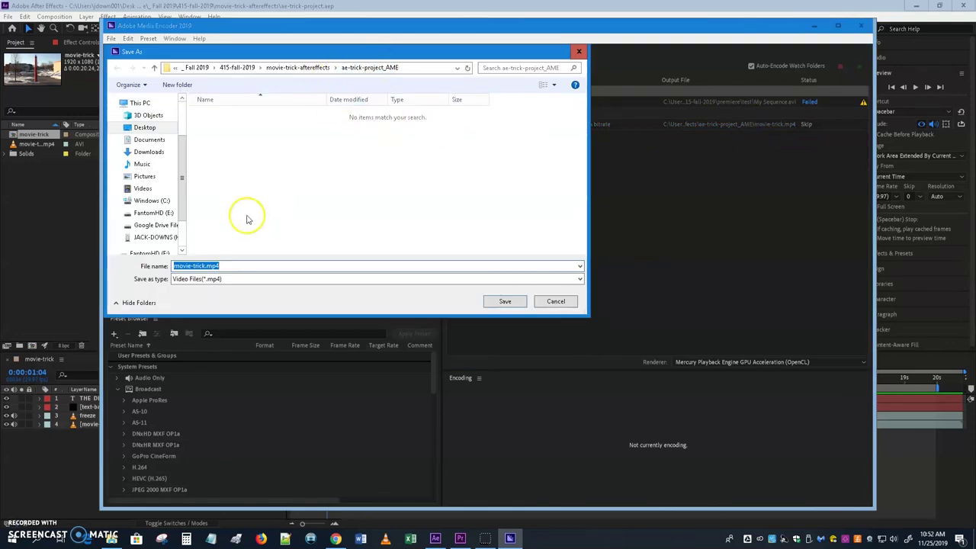
pyautogui.click(182, 265)
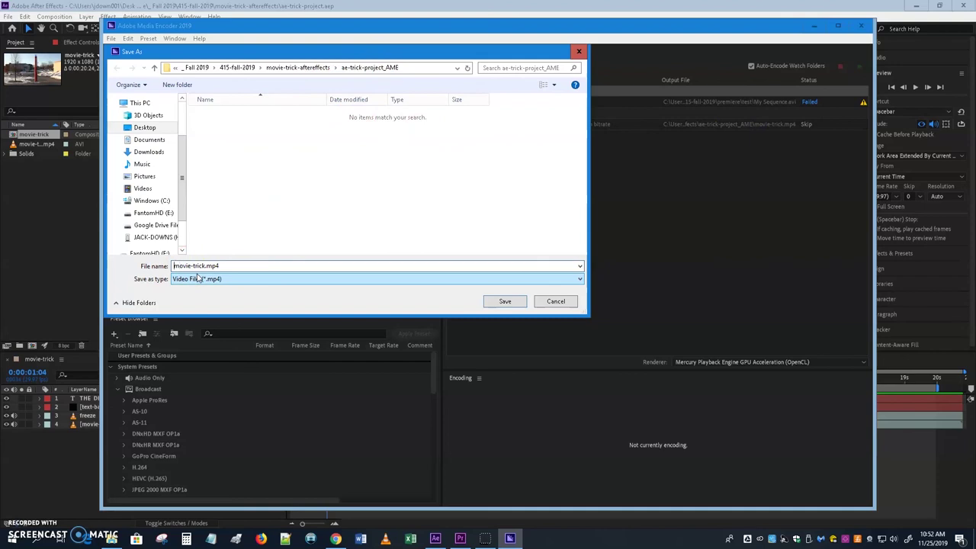
pyautogui.write('jack-final')
pyautogui.click(507, 301)
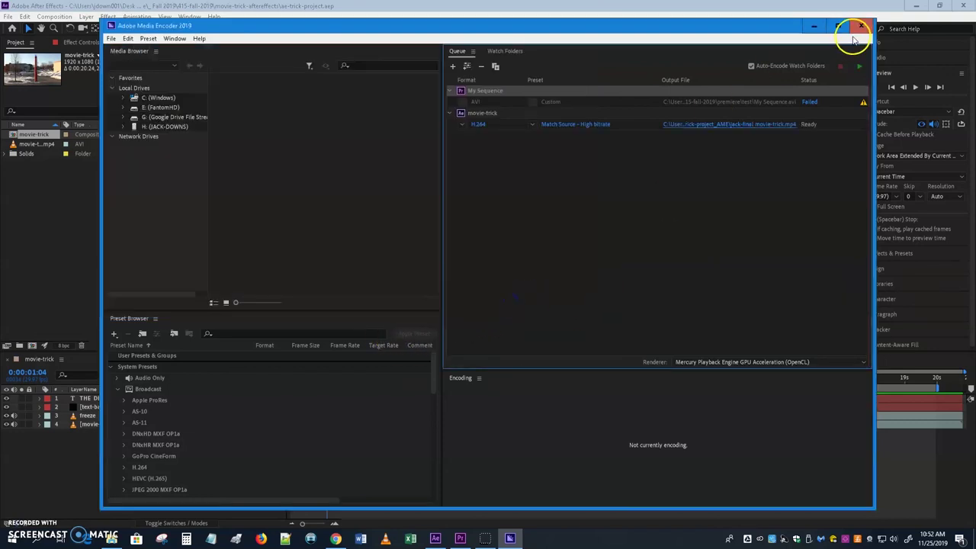
pyautogui.click(860, 67)
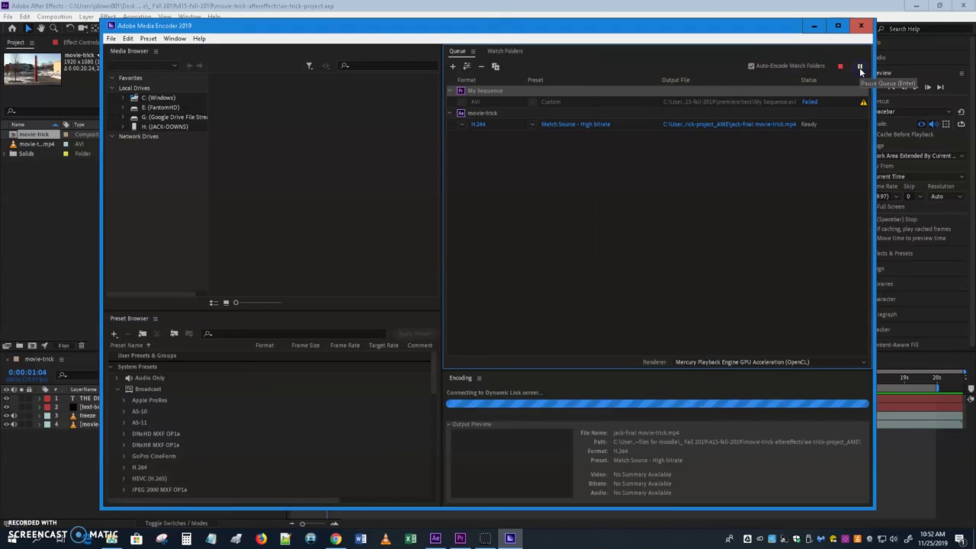